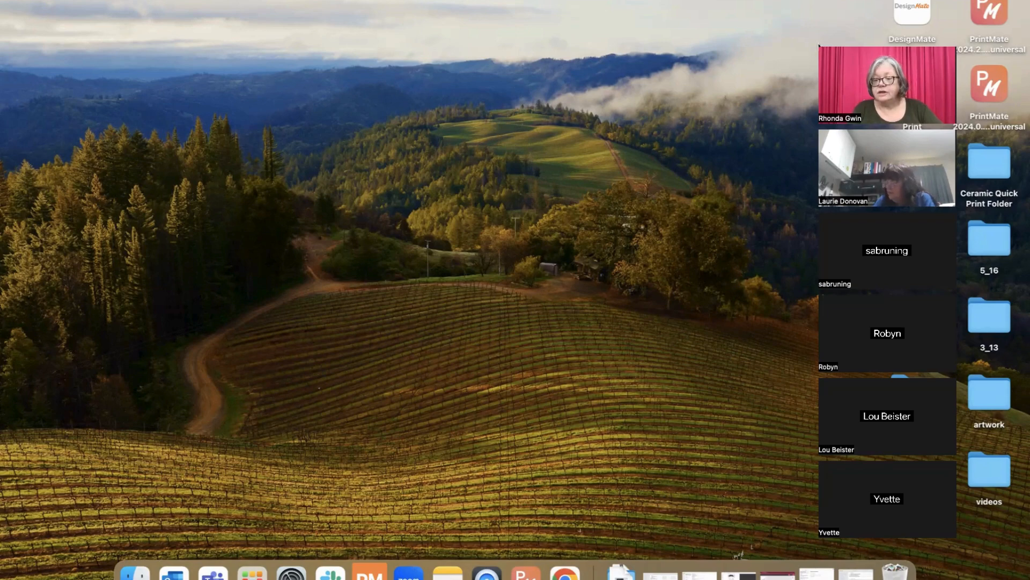
# Open PrintMate, then reposition and enlarge its window so both the job settings and the preview area fit on the screen.
pyautogui.click(839, 44)
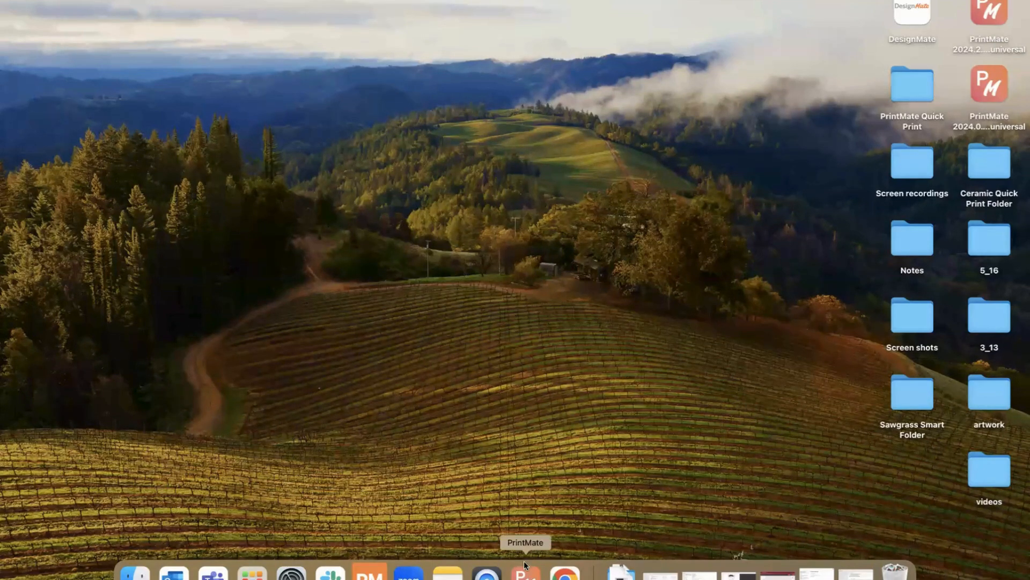
pyautogui.click(528, 575)
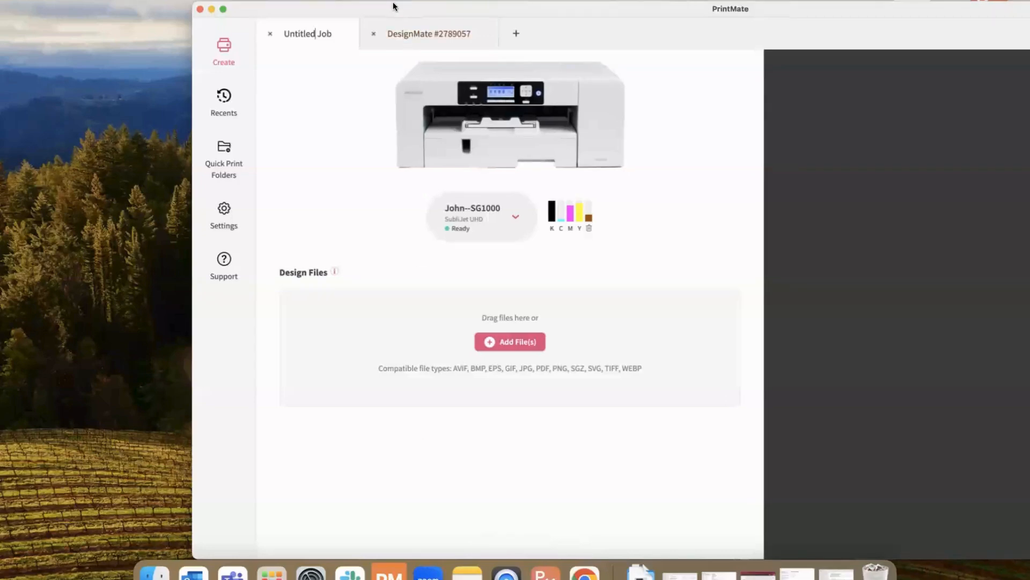
pyautogui.moveTo(394, 6); pyautogui.dragTo(282, 0)
pyautogui.moveTo(204, 10); pyautogui.dragTo(129, 14)
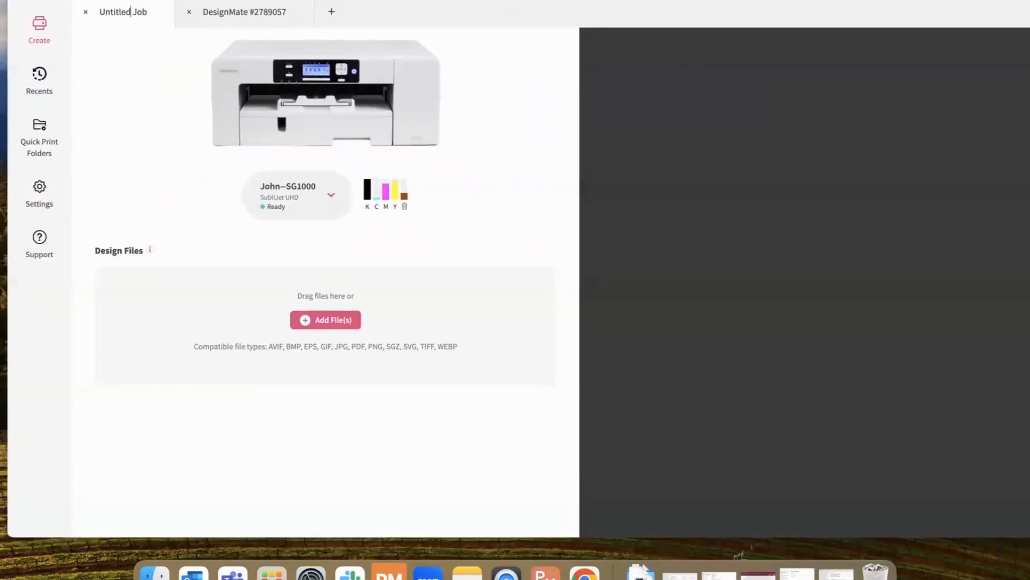
pyautogui.moveTo(208, 0); pyautogui.dragTo(262, 2)
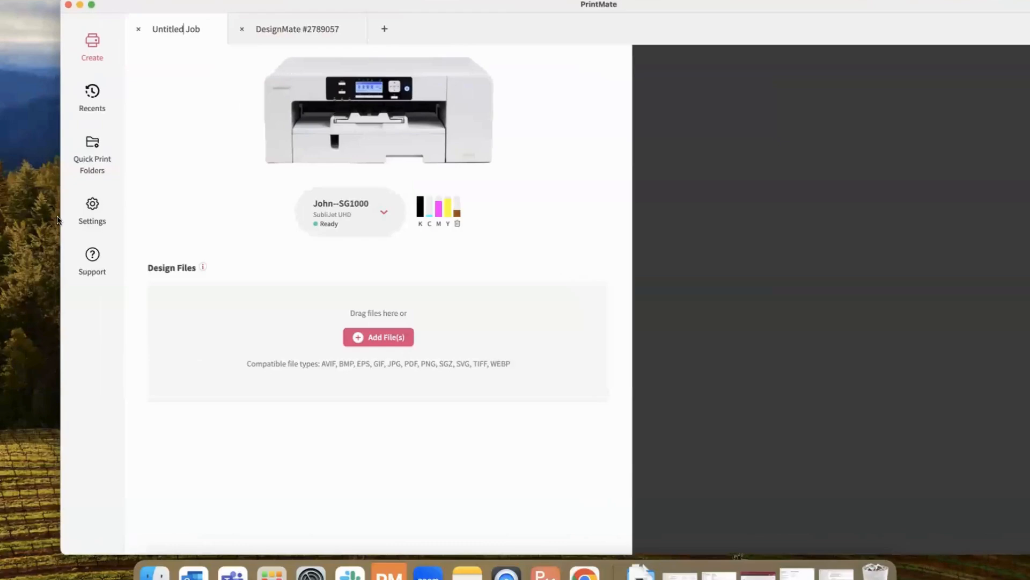
pyautogui.moveTo(60, 214); pyautogui.dragTo(100, 211)
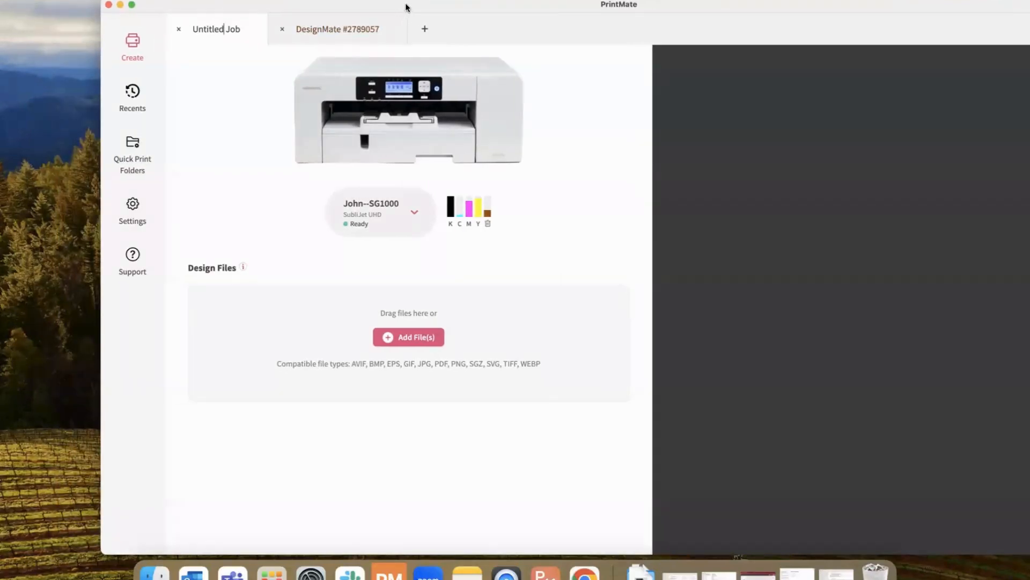
pyautogui.moveTo(406, 6); pyautogui.dragTo(378, 0)
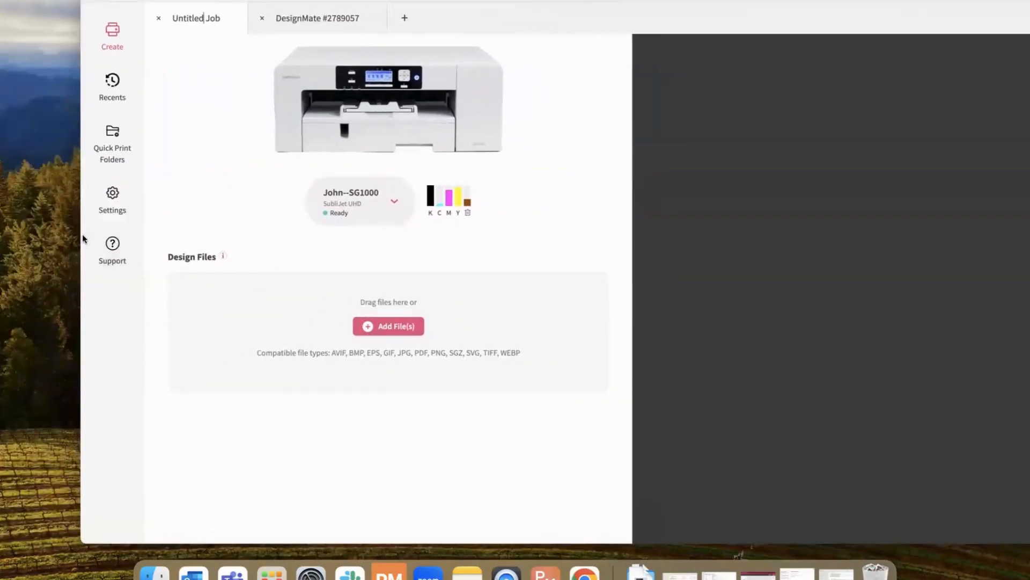
pyautogui.moveTo(81, 234); pyautogui.dragTo(135, 235)
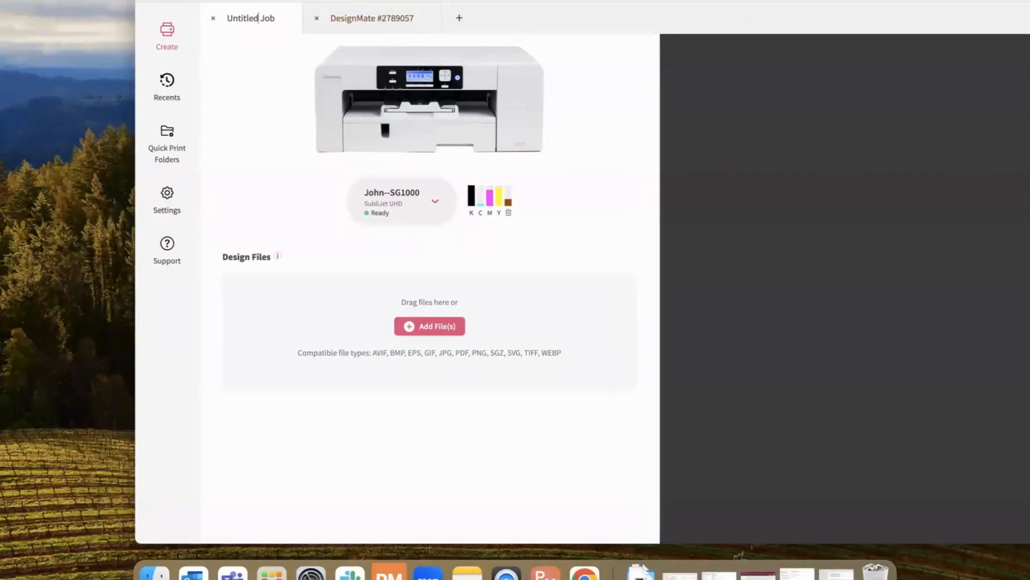
pyautogui.moveTo(259, 18); pyautogui.dragTo(125, 13)
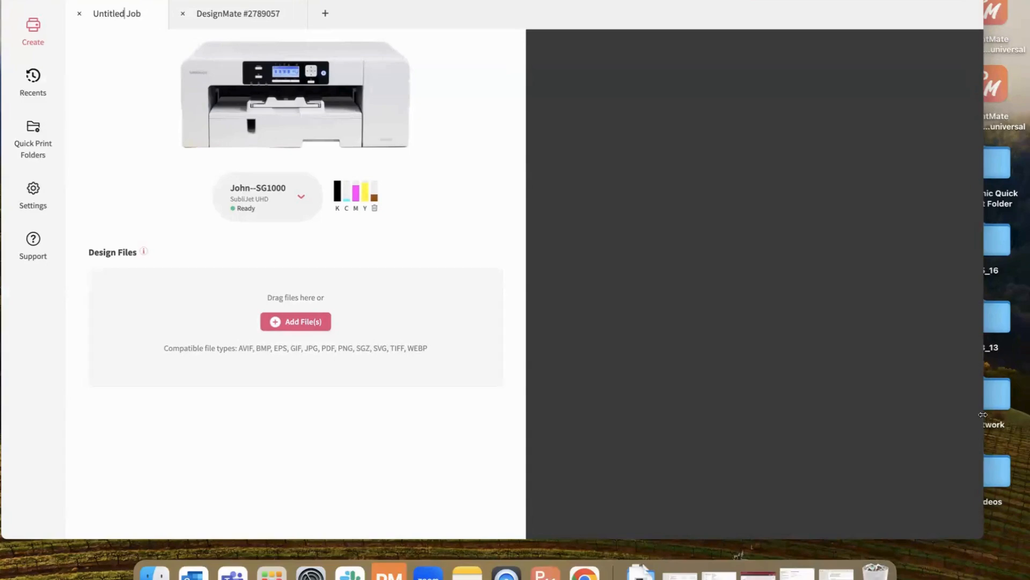
pyautogui.moveTo(983, 414); pyautogui.dragTo(1012, 416)
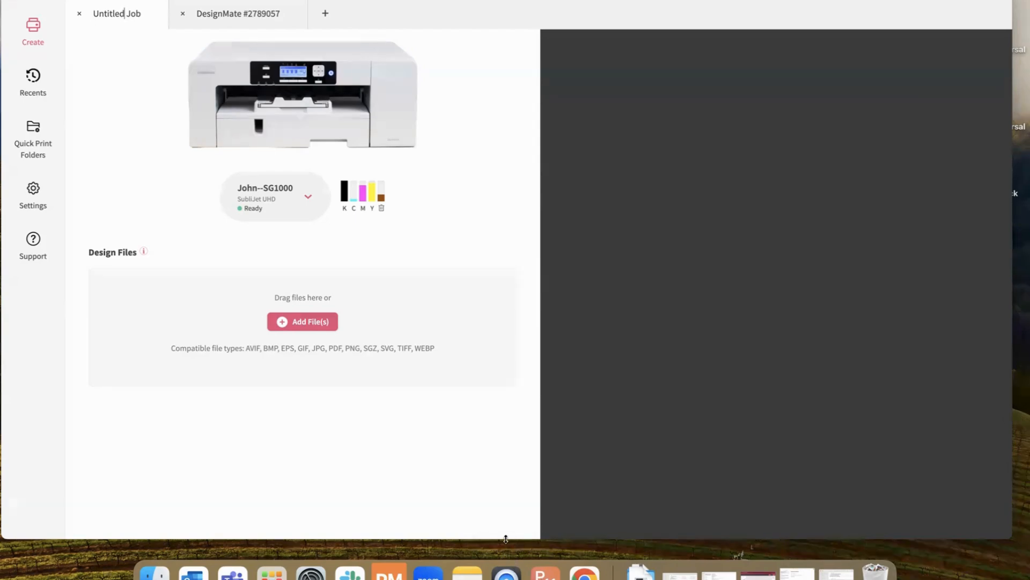
pyautogui.moveTo(506, 538); pyautogui.dragTo(504, 555)
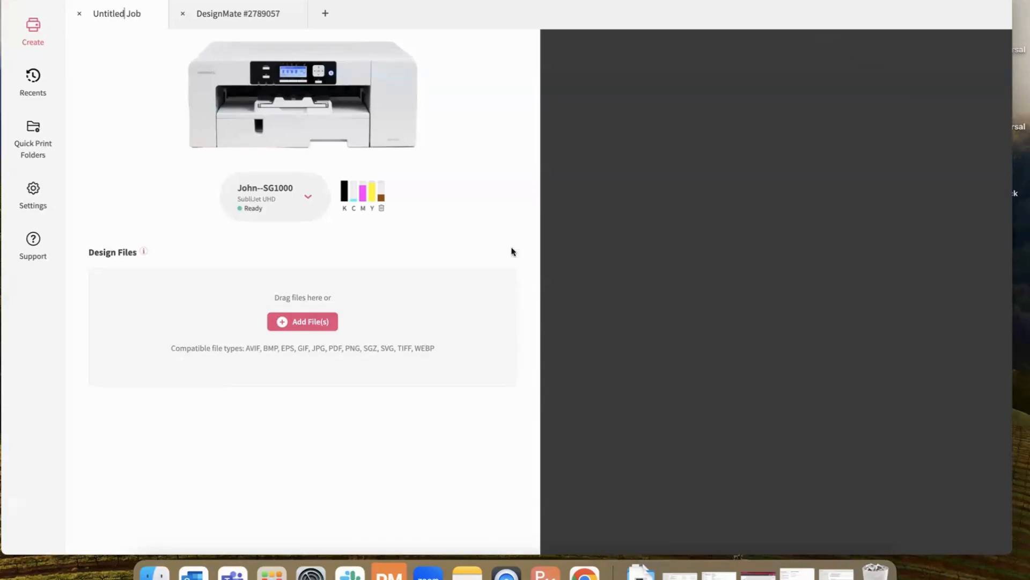
# Add blog_starfish_teatowel.png from the 3_13 folder to the untitled job and crop it to its image area.
pyautogui.click(295, 321)
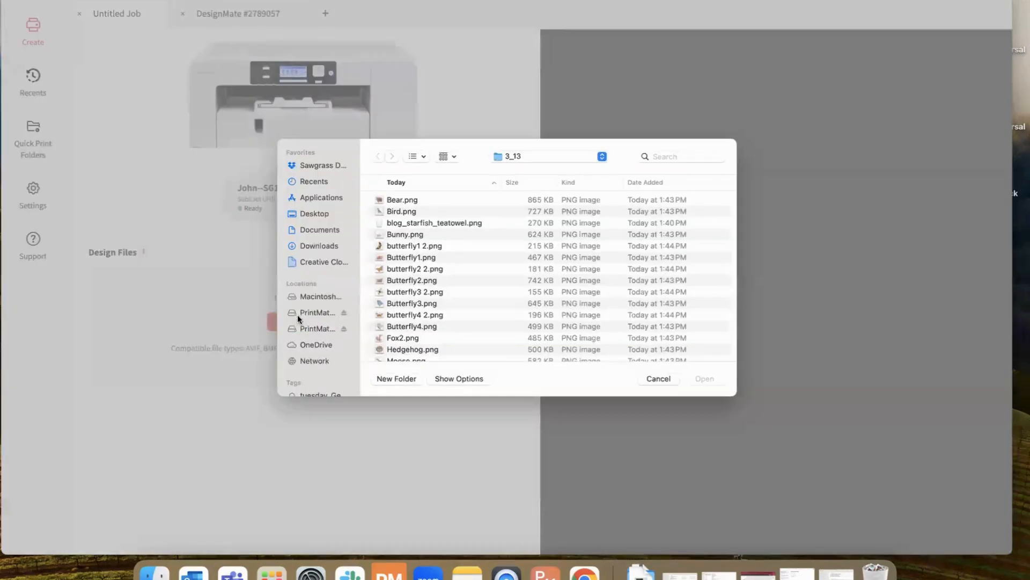
pyautogui.doubleClick(446, 223)
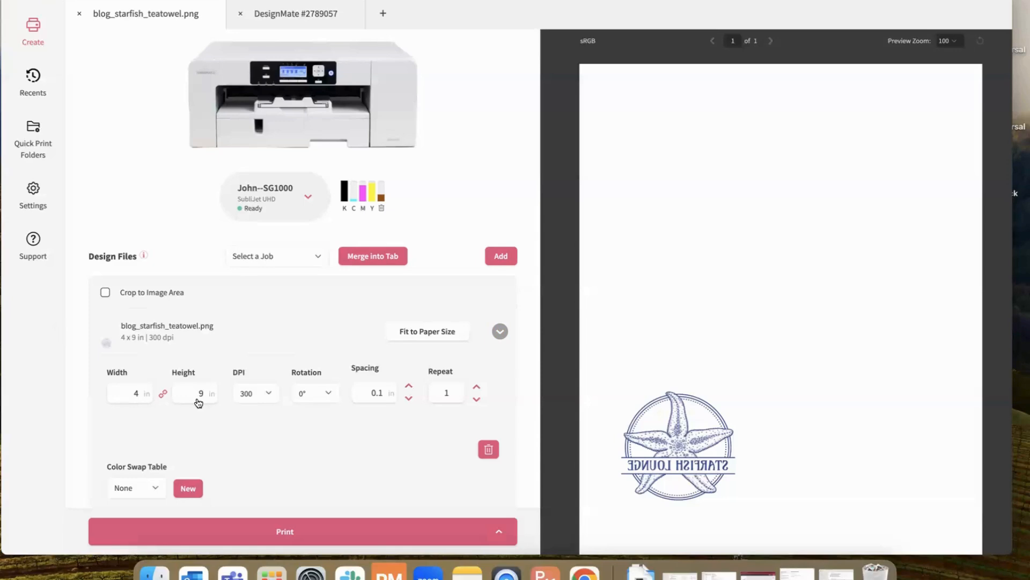
pyautogui.click(104, 294)
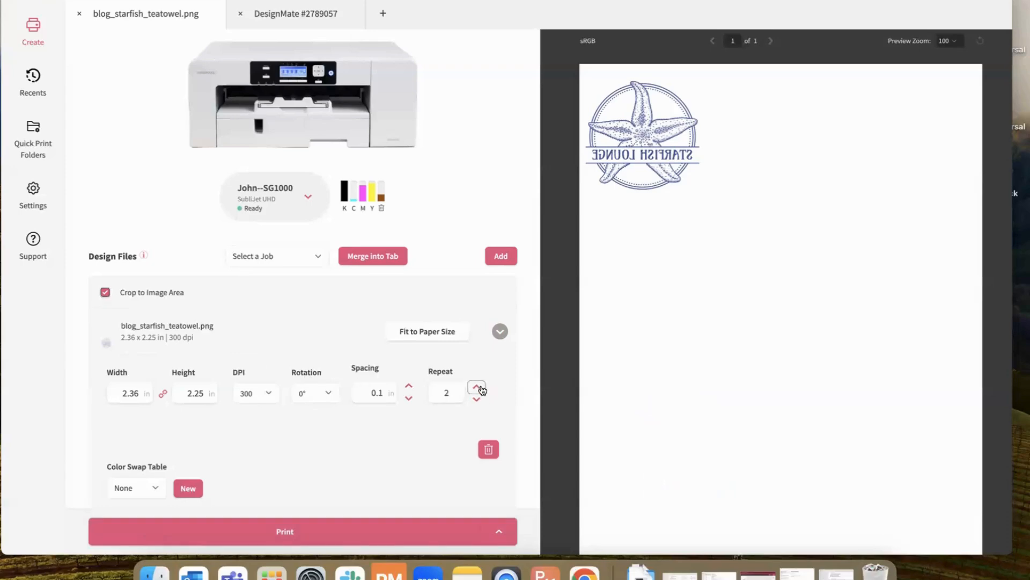
# Set the starfish design to repeat 10 times on the page.
pyautogui.click(454, 394)
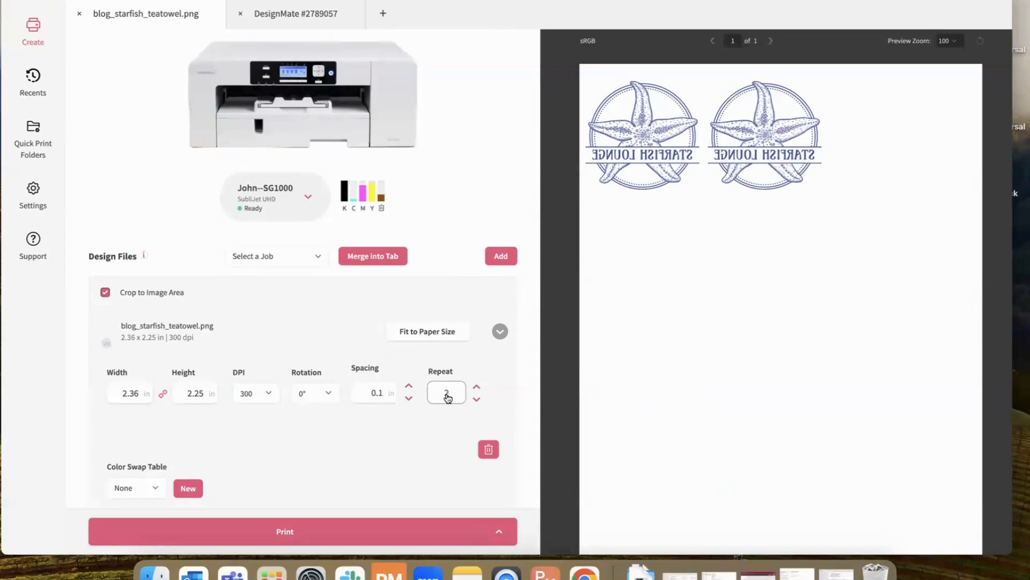
pyautogui.press('BackSpace')
pyautogui.write('10')
pyautogui.press('Tab')
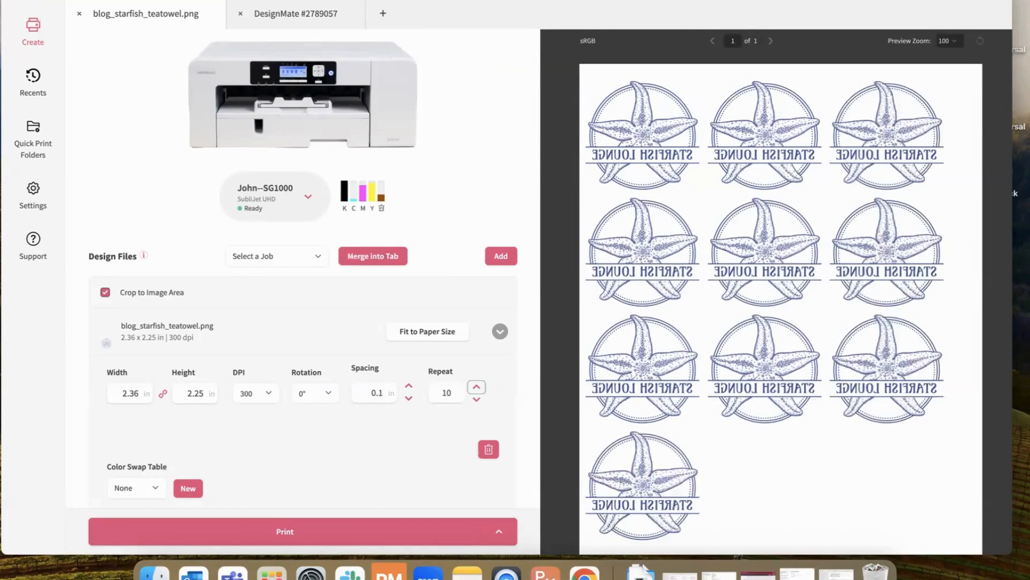
# Set the spacing between the repeated starfish designs to 0.5 in.
pyautogui.click(385, 399)
pyautogui.press('BackSpace')
pyautogui.write('5')
pyautogui.press('Tab')
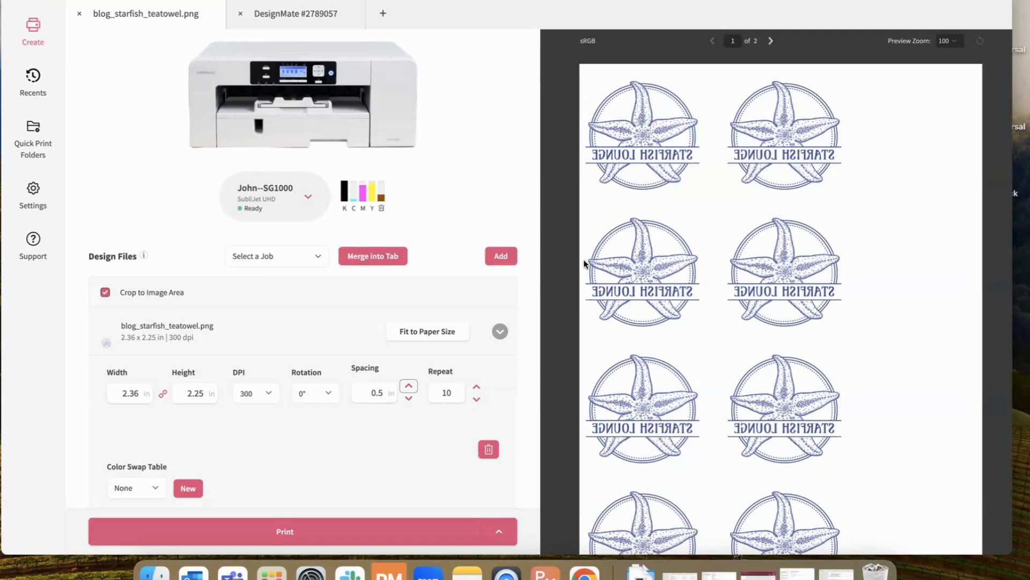
# Reduce the starfish spacing to 0.4 in and raise the repeat count to 12, checking the page layout in the preview.
pyautogui.scroll(-3, 713, 279)
pyautogui.click(409, 405)
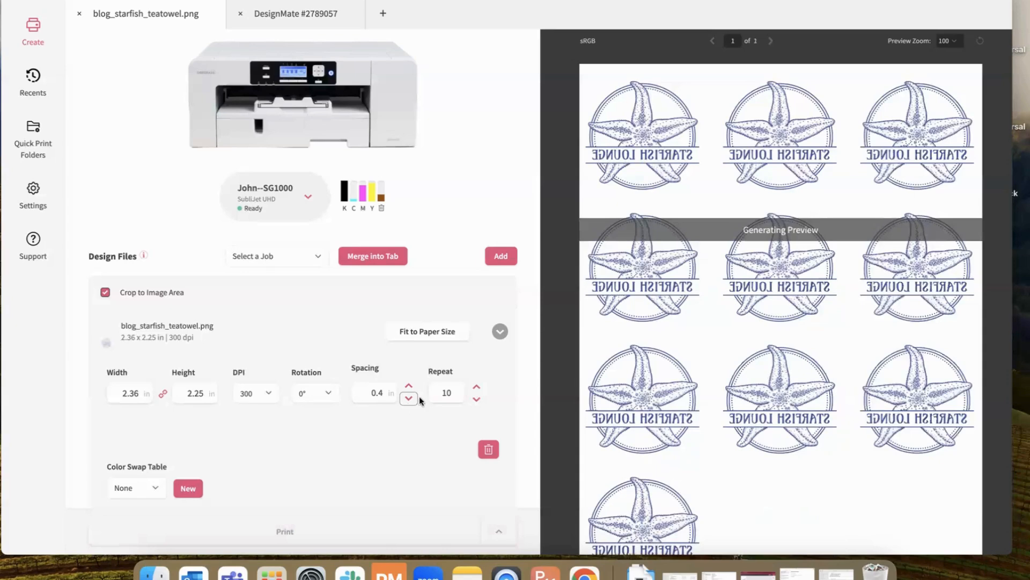
pyautogui.click(476, 387)
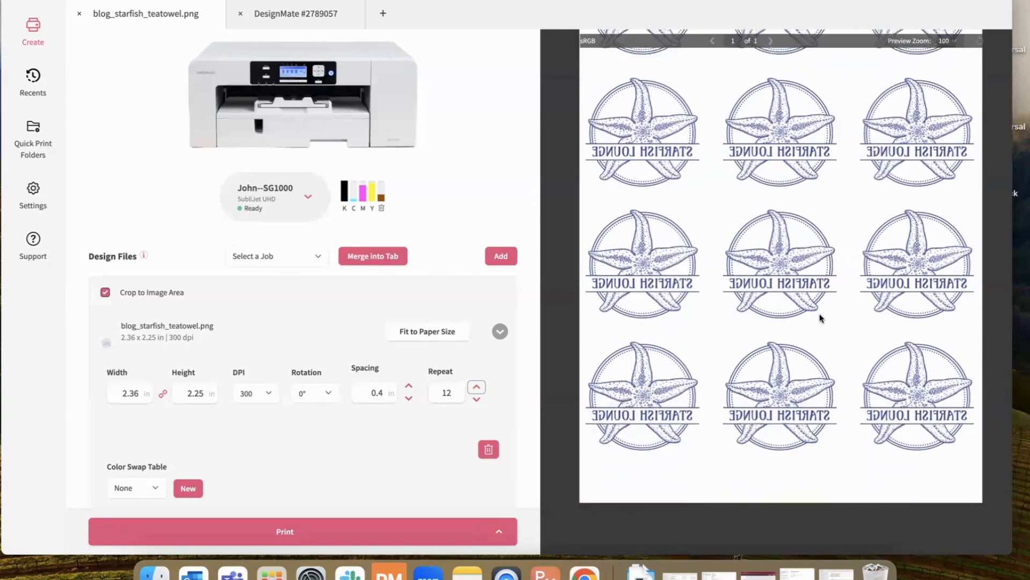
pyautogui.scroll(-3, 819, 315)
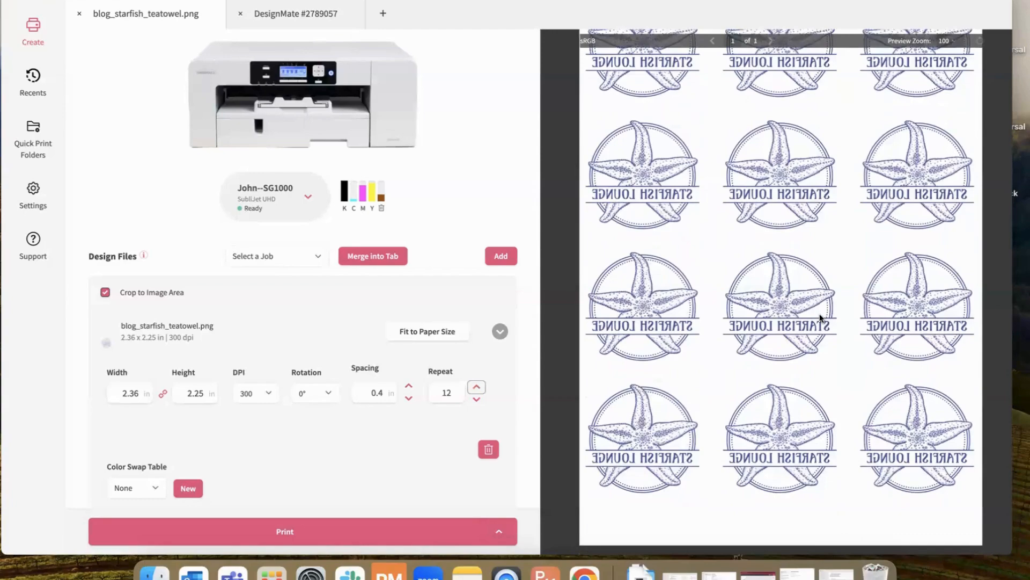
pyautogui.scroll(1, 819, 316)
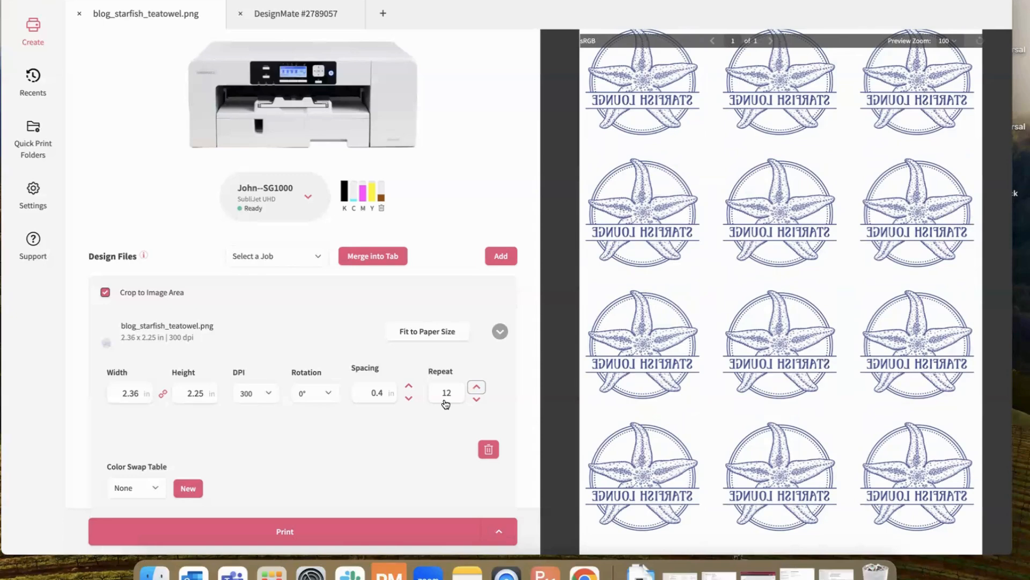
# Set the number of printed copies to 3 for the starfish job and return to its design file settings.
pyautogui.scroll(-15, 331, 370)
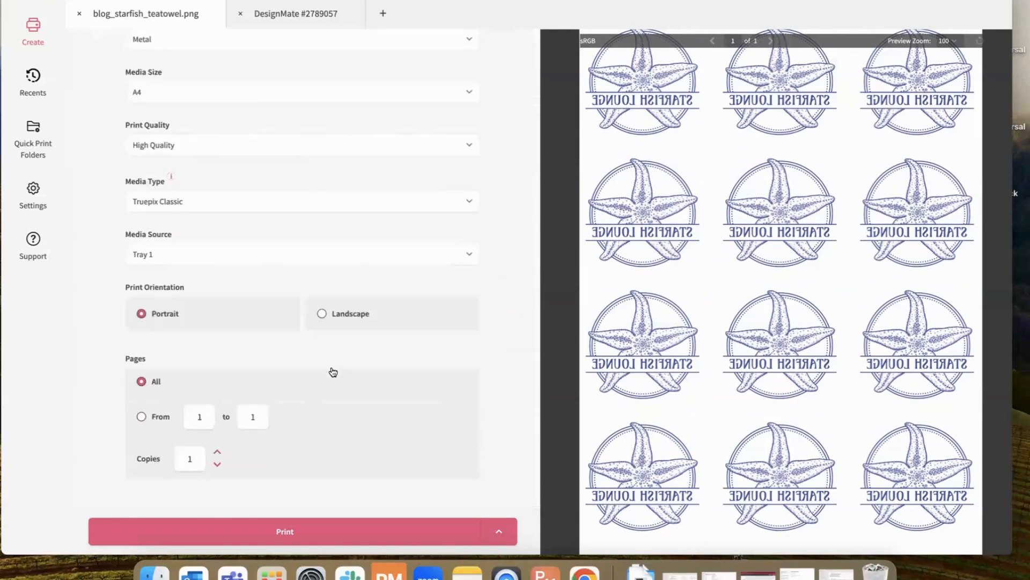
pyautogui.click(217, 453)
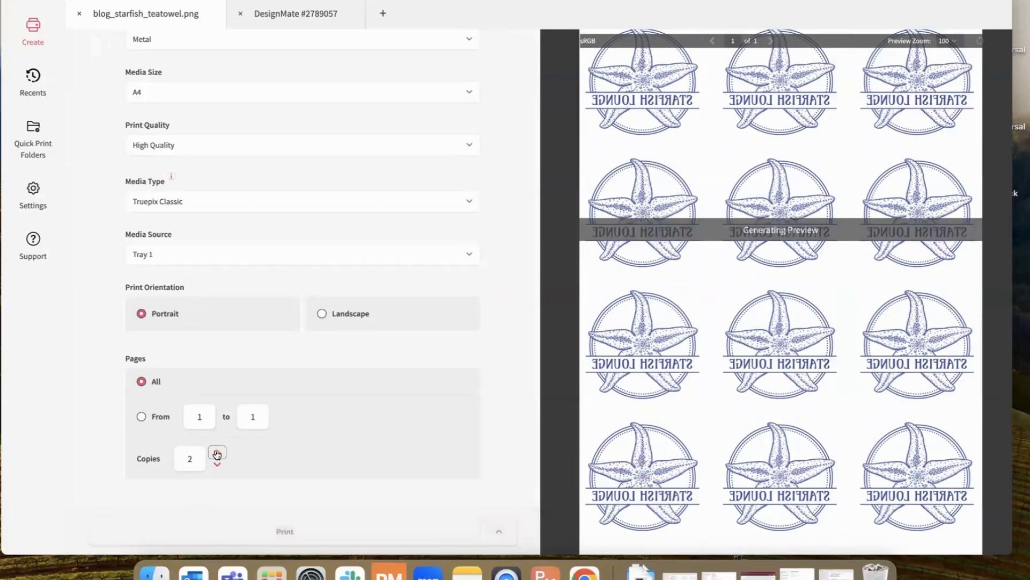
pyautogui.click(217, 454)
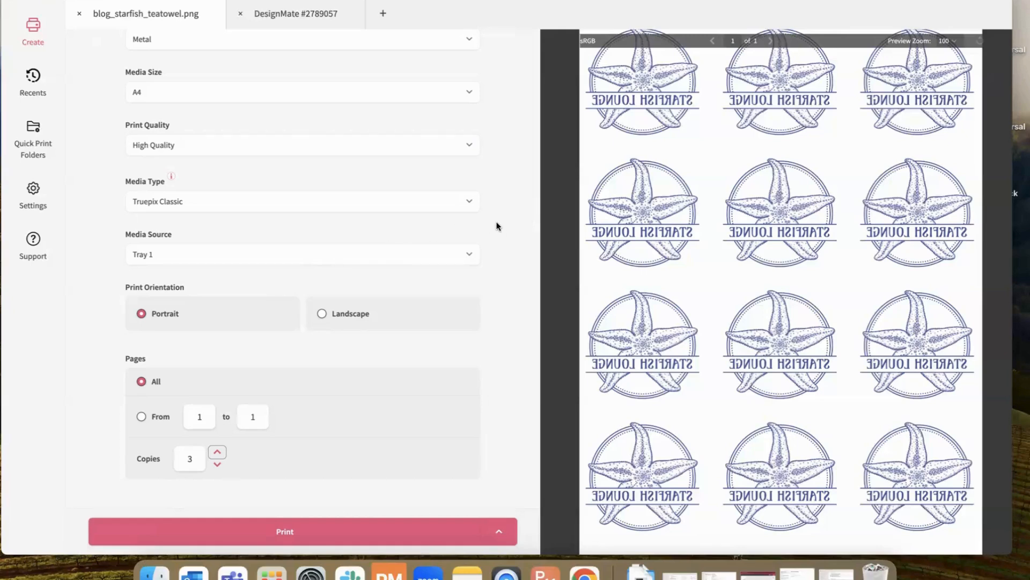
pyautogui.scroll(5, 496, 226)
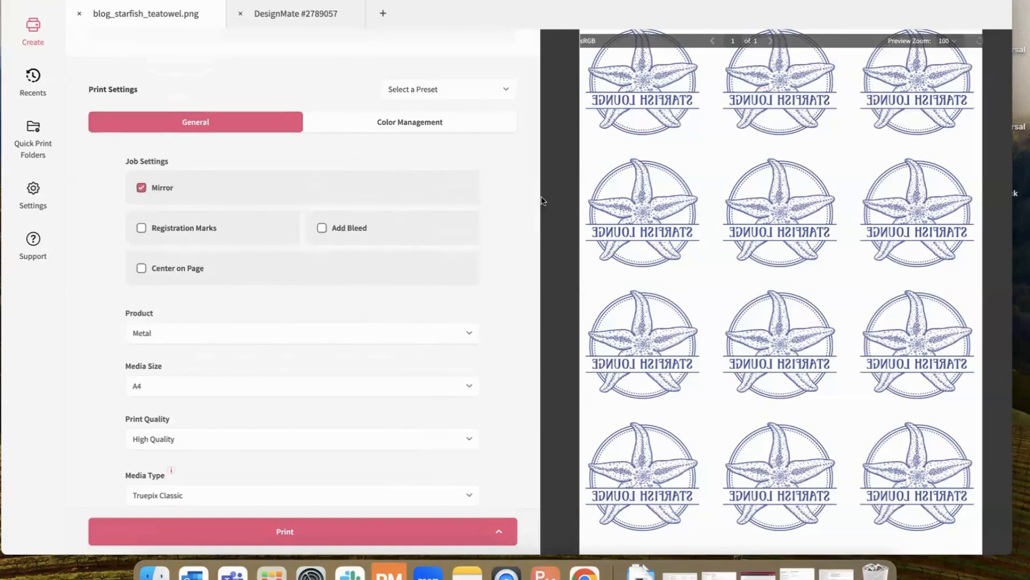
pyautogui.scroll(5, 468, 172)
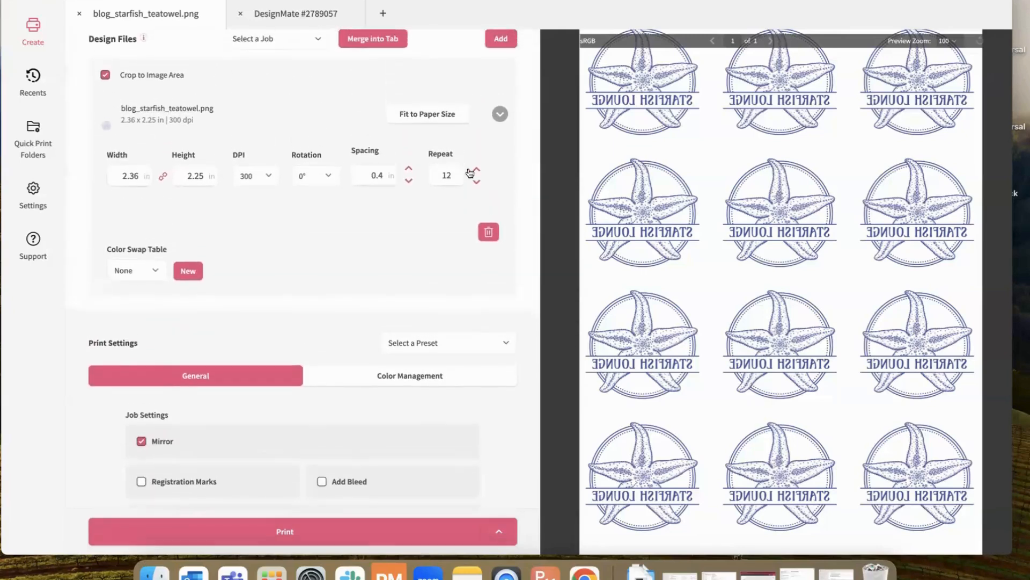
pyautogui.scroll(2, 469, 172)
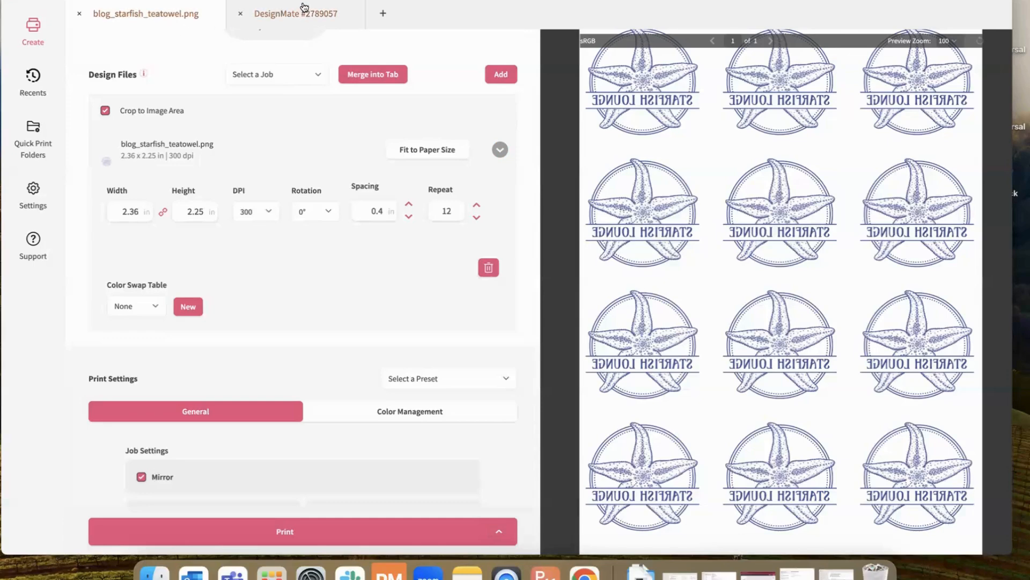
# Create a new job and add all the images from butterfly1 2.png through Raccoon.png in the 3_13 folder.
pyautogui.click(382, 15)
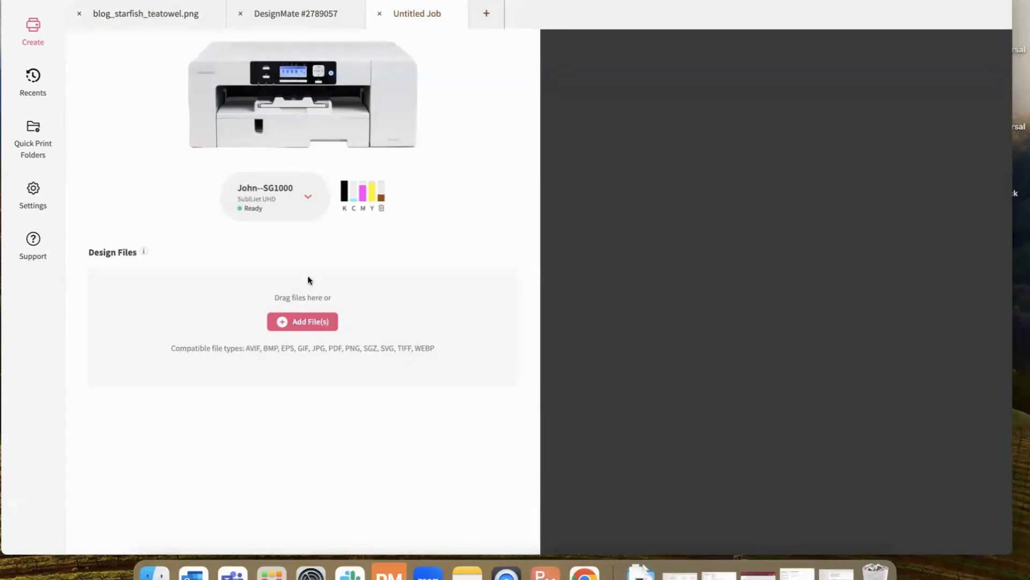
pyautogui.click(303, 322)
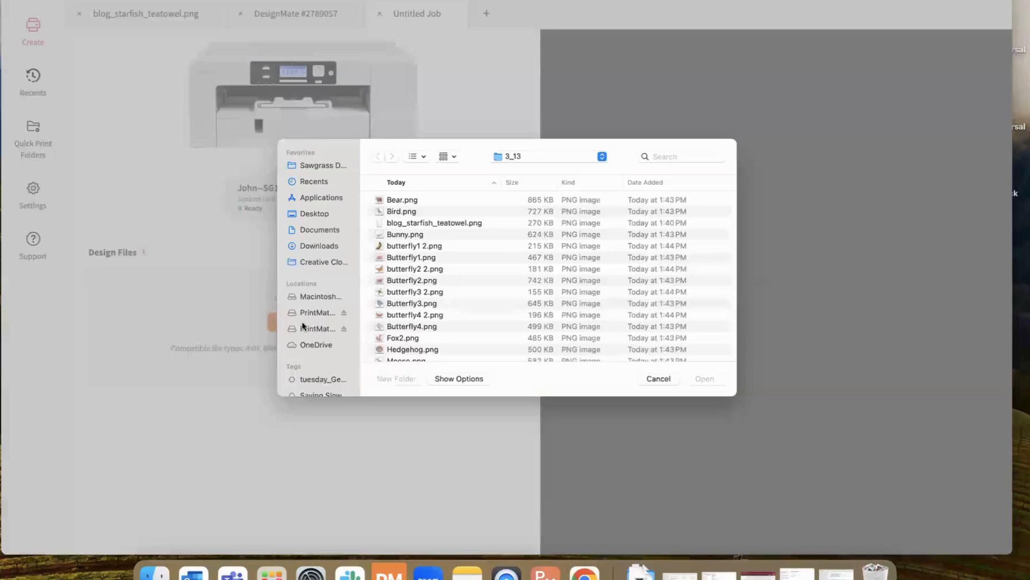
pyautogui.click(417, 248)
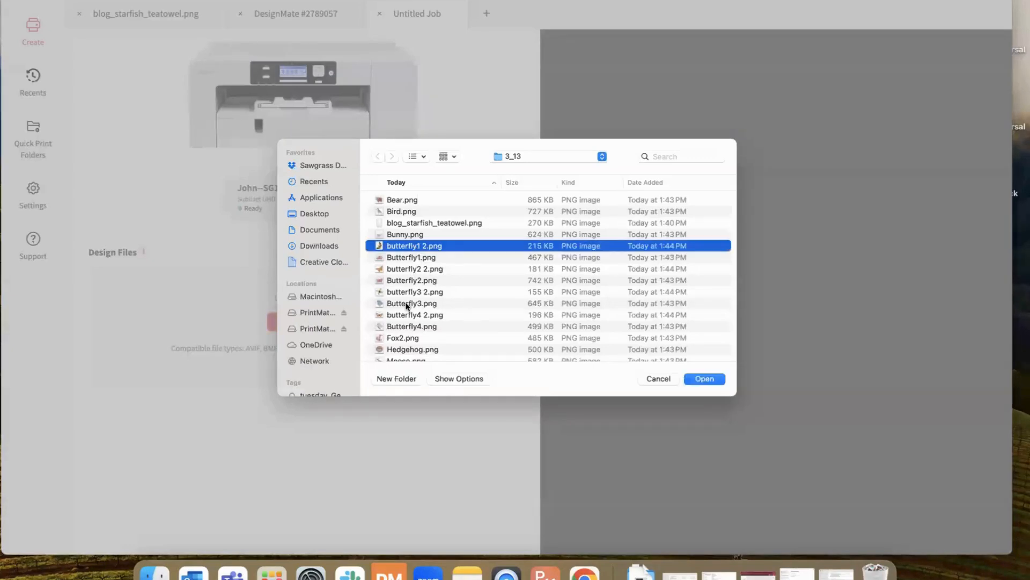
pyautogui.scroll(-2, 407, 340)
pyautogui.scroll(-1, 408, 339)
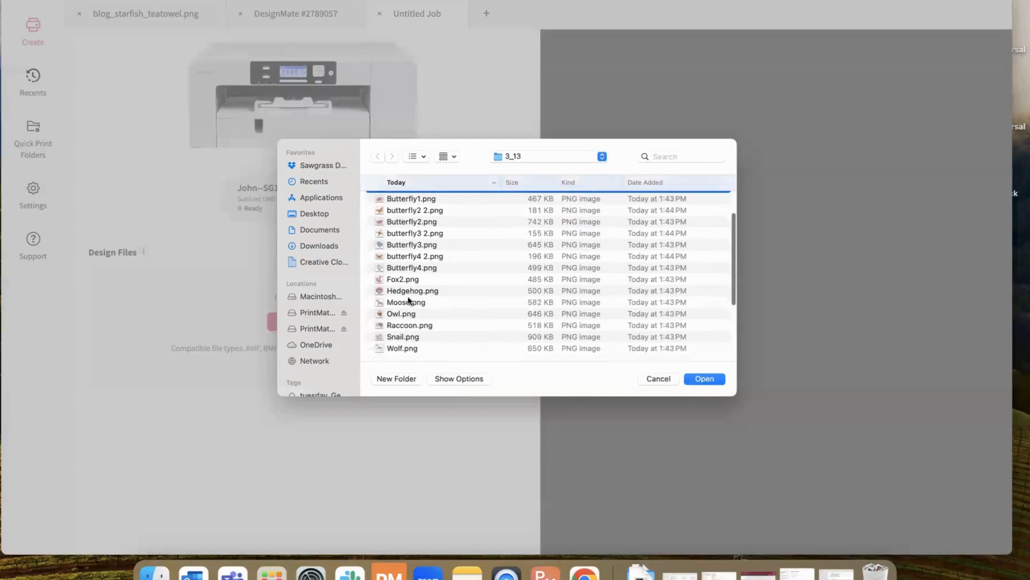
pyautogui.keyDown('shift'); pyautogui.click(404, 325); pyautogui.keyUp('shift')
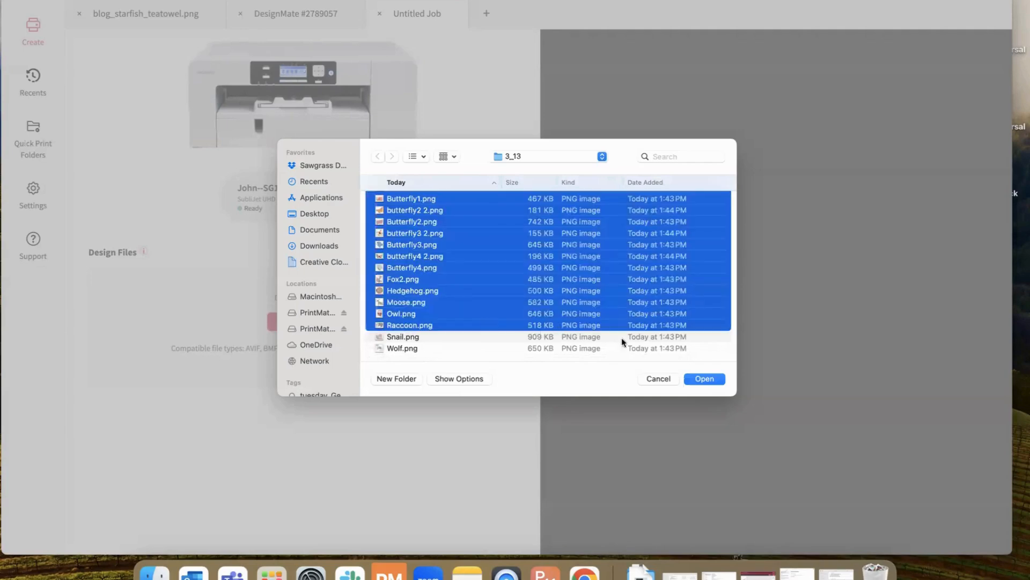
pyautogui.click(705, 378)
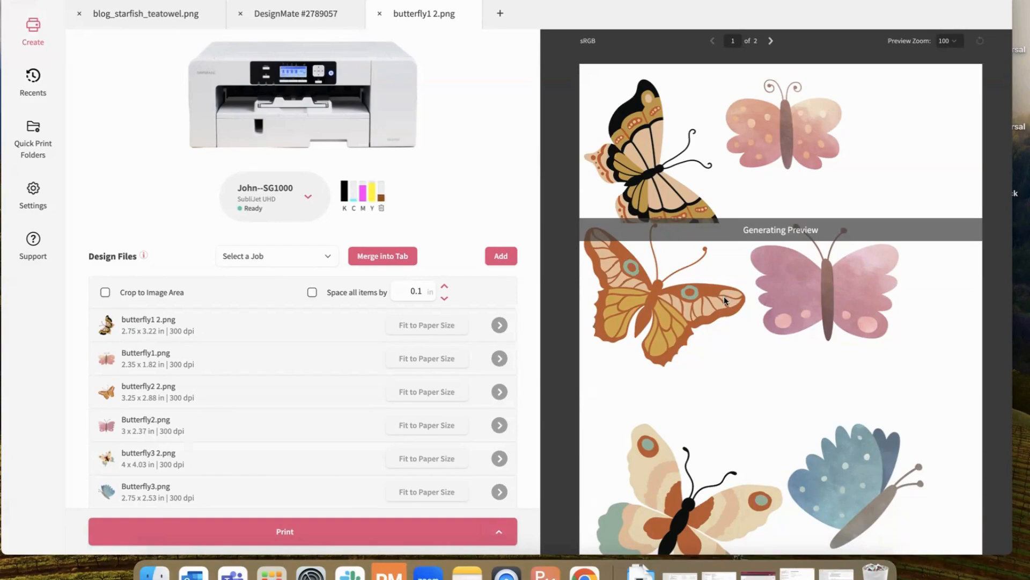
# Examine how the added butterfly and animal images are arranged on both preview pages.
pyautogui.scroll(-1, 728, 331)
pyautogui.scroll(-4, 729, 334)
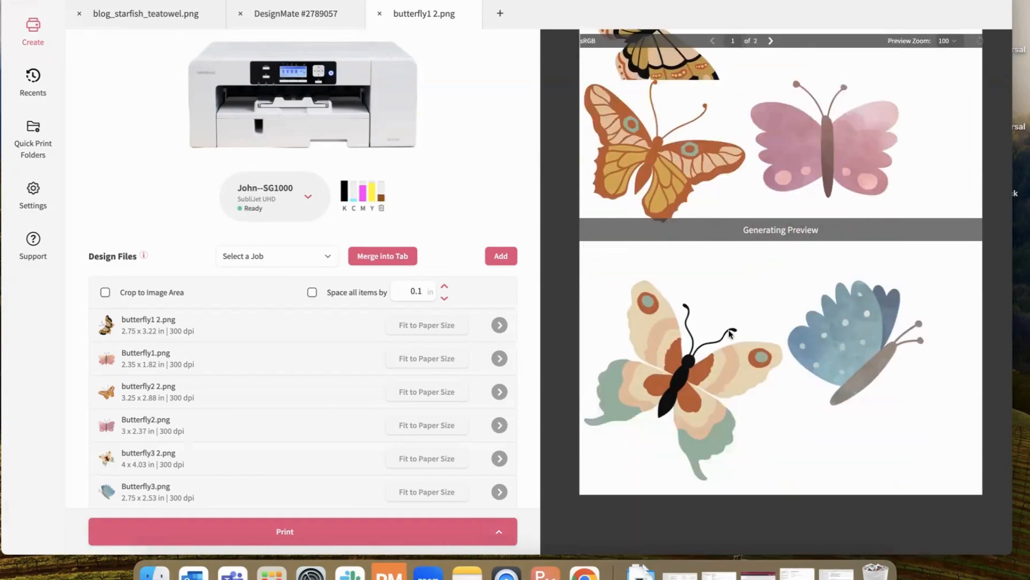
pyautogui.scroll(5, 729, 334)
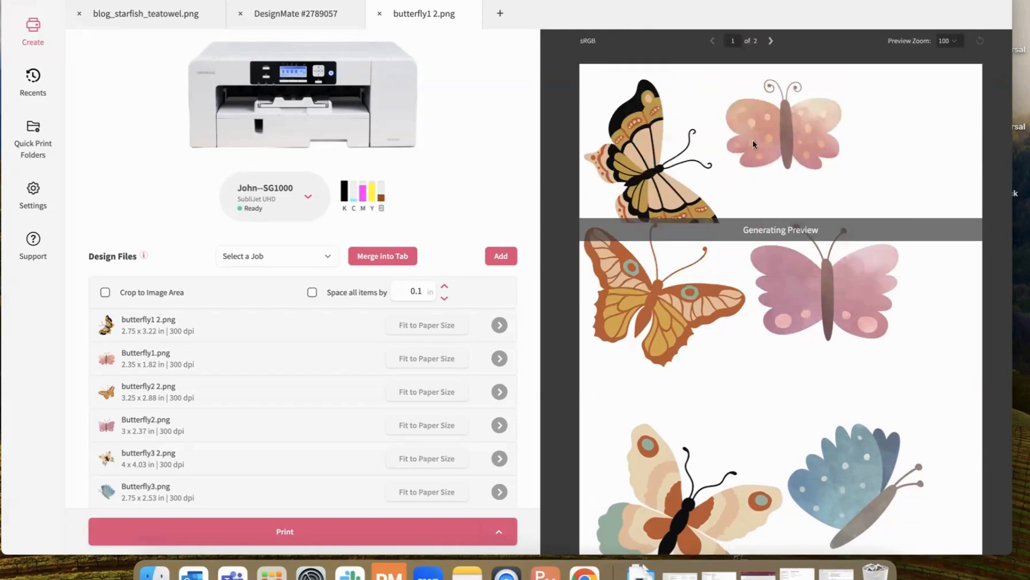
pyautogui.click(771, 41)
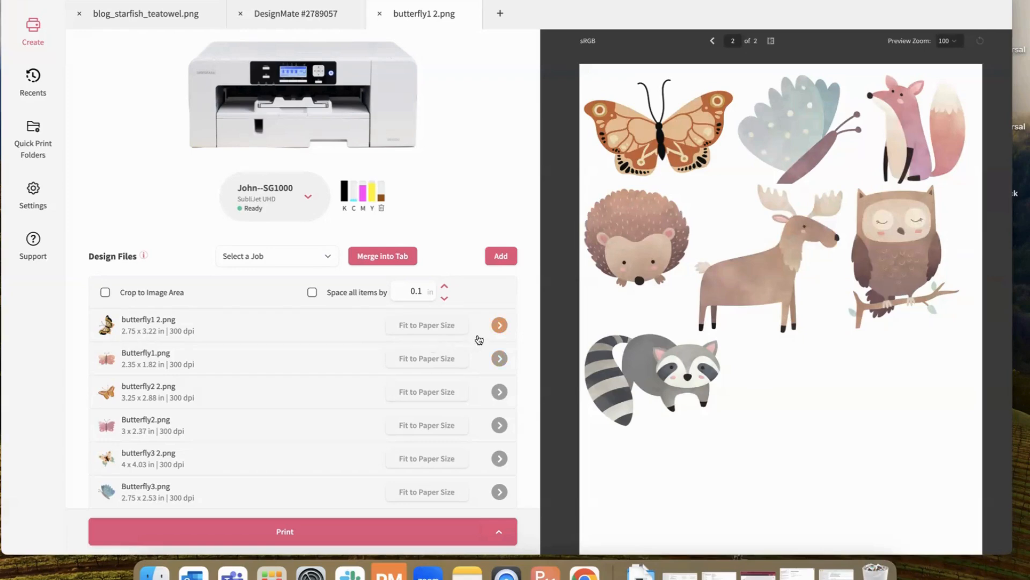
# Rotate butterfly1 2.png by -90°, check it on the first preview page and collapse its settings.
pyautogui.click(499, 326)
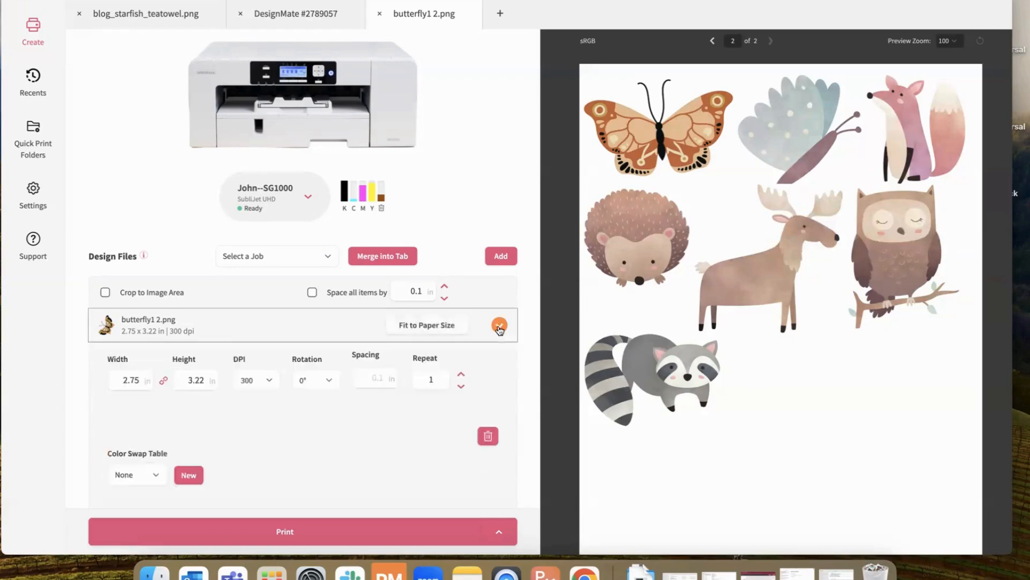
pyautogui.scroll(-1, 436, 354)
pyautogui.scroll(-4, 436, 350)
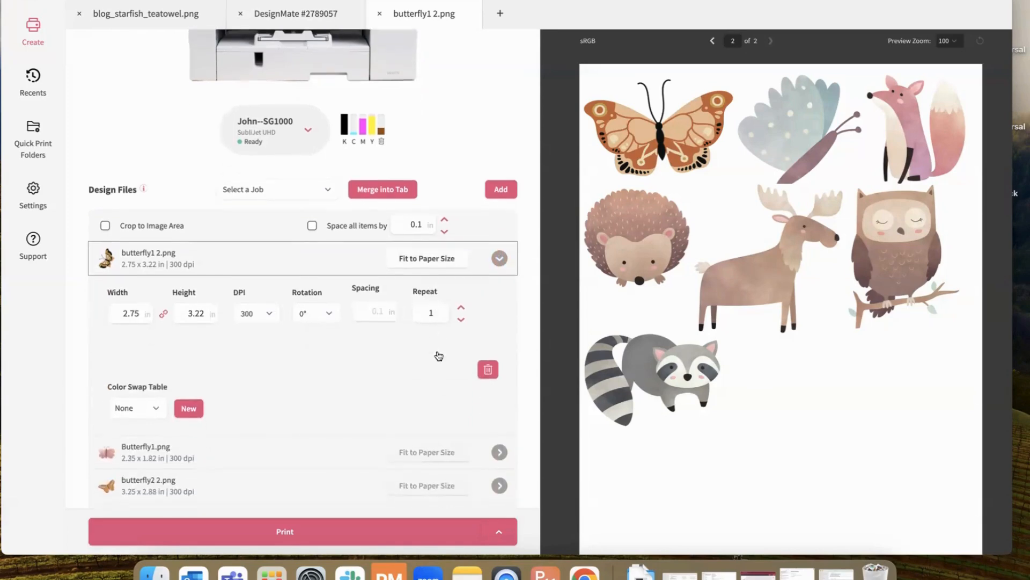
pyautogui.scroll(-1, 437, 354)
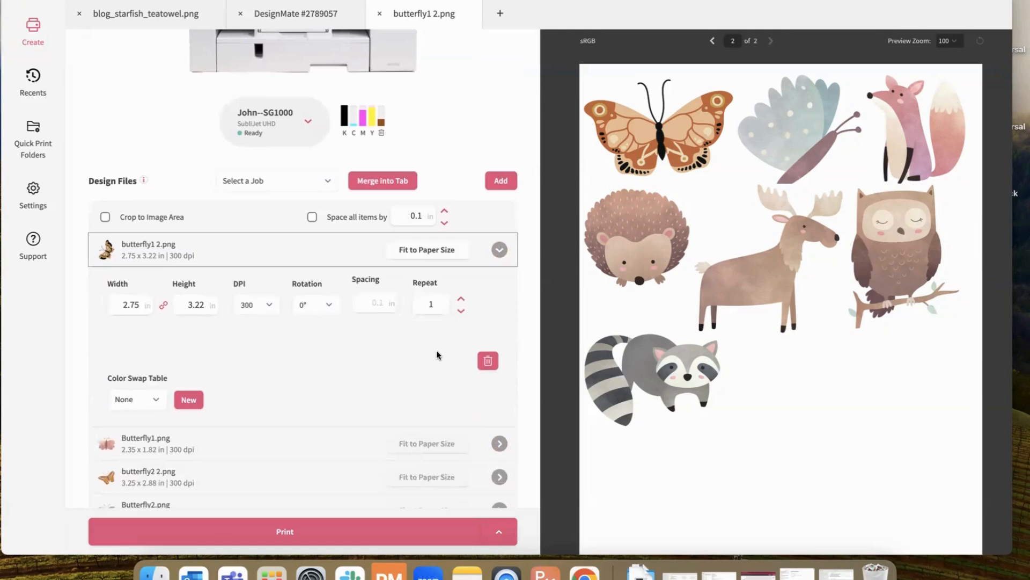
pyautogui.click(330, 310)
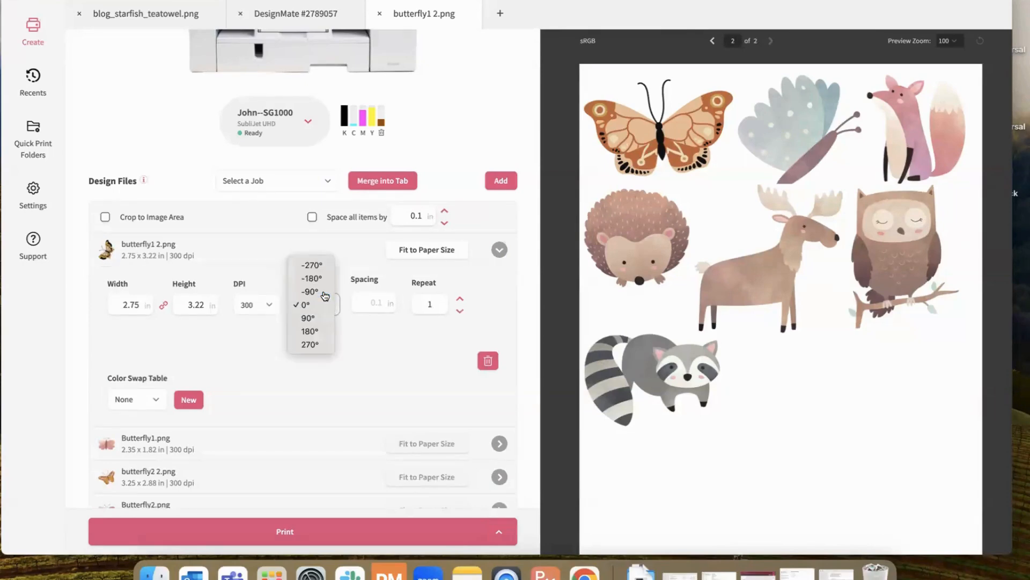
pyautogui.click(311, 292)
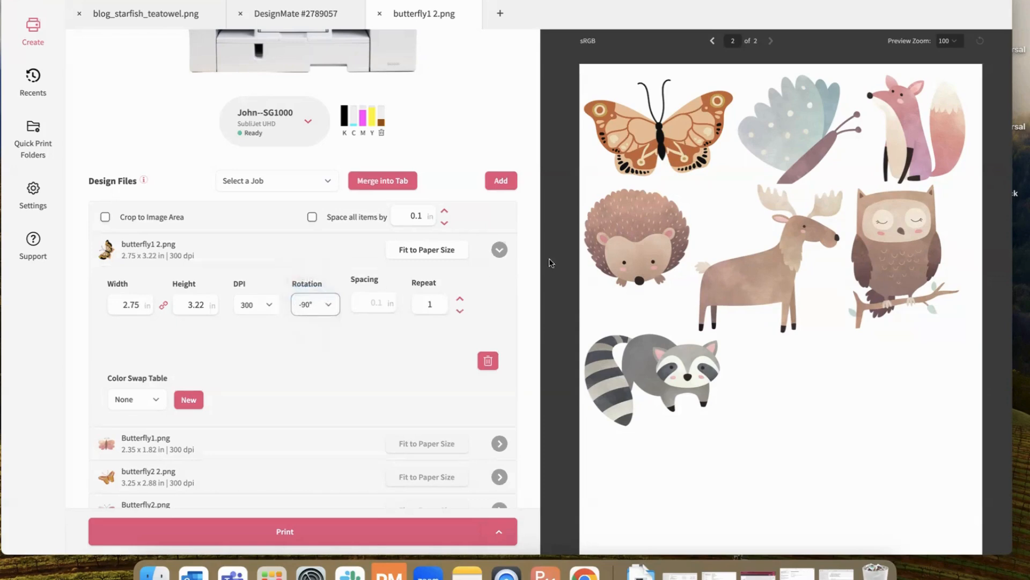
pyautogui.click(711, 42)
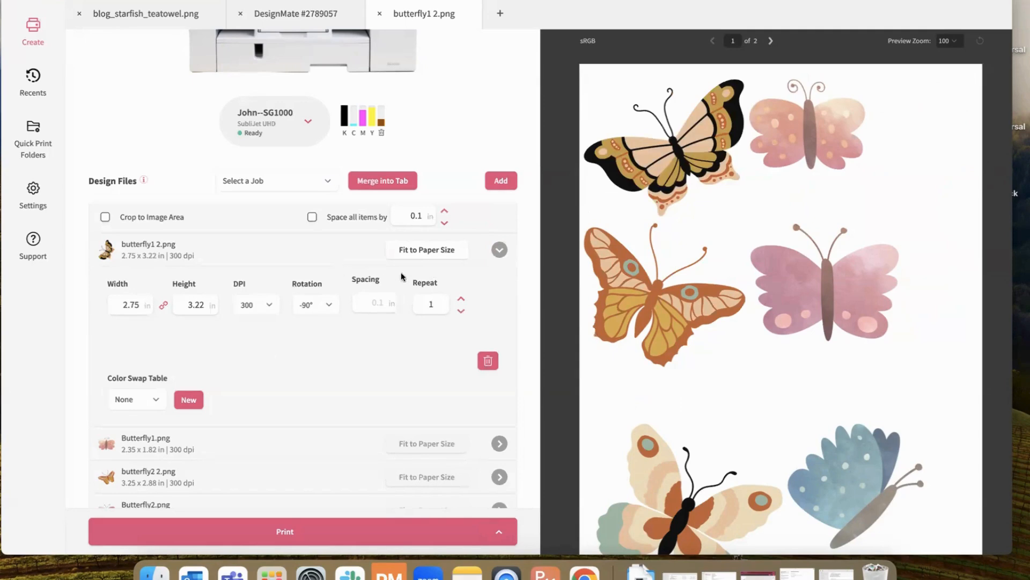
pyautogui.click(500, 250)
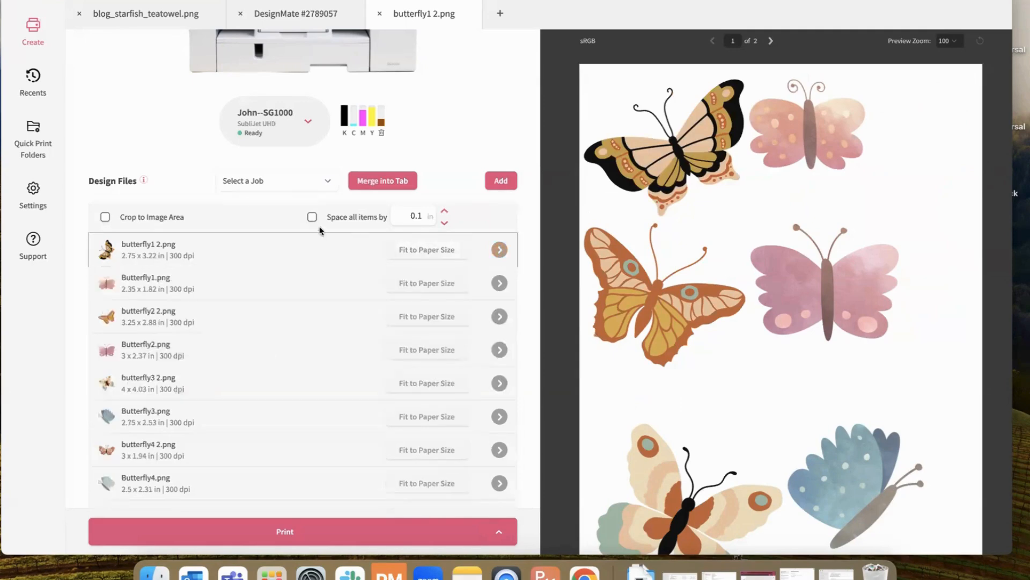
# Set the spacing value for all items to 0.5 in.
pyautogui.click(424, 222)
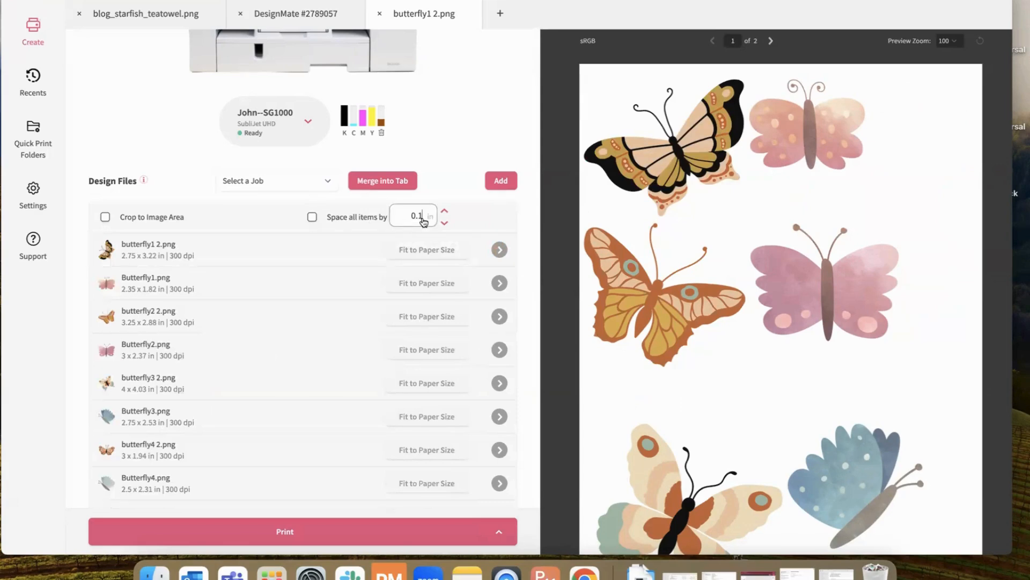
pyautogui.press('BackSpace')
pyautogui.write('5')
# Centre the designs on the page and examine the resulting layout on the first two preview pages.
pyautogui.scroll(-5, 287, 322)
pyautogui.scroll(-5, 289, 322)
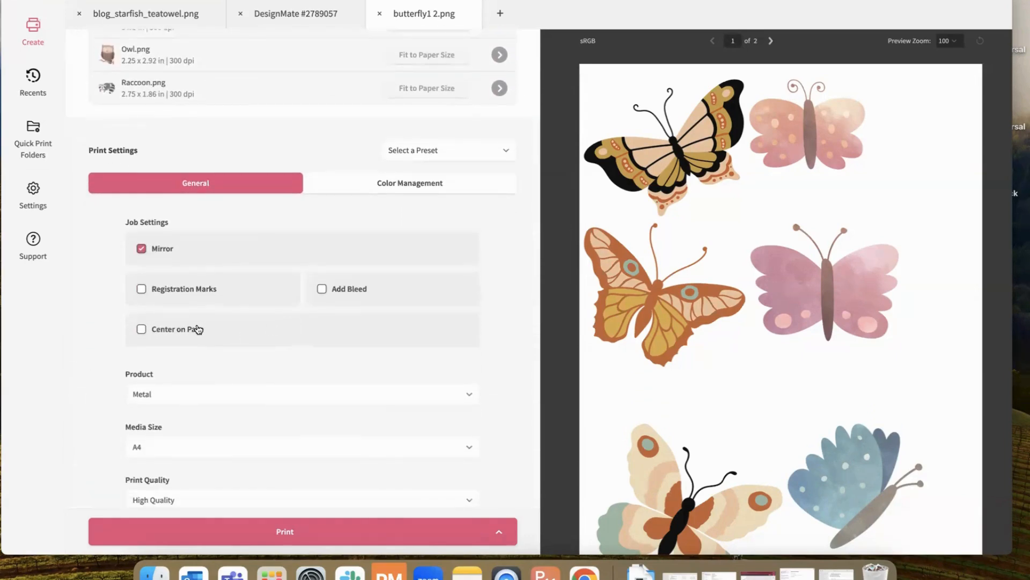
pyautogui.click(142, 329)
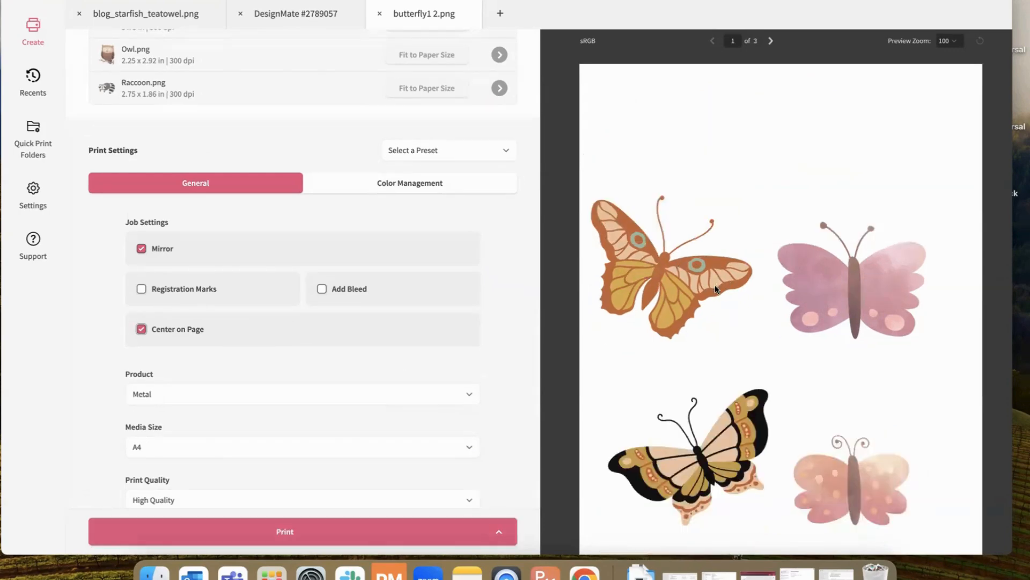
pyautogui.scroll(-5, 715, 287)
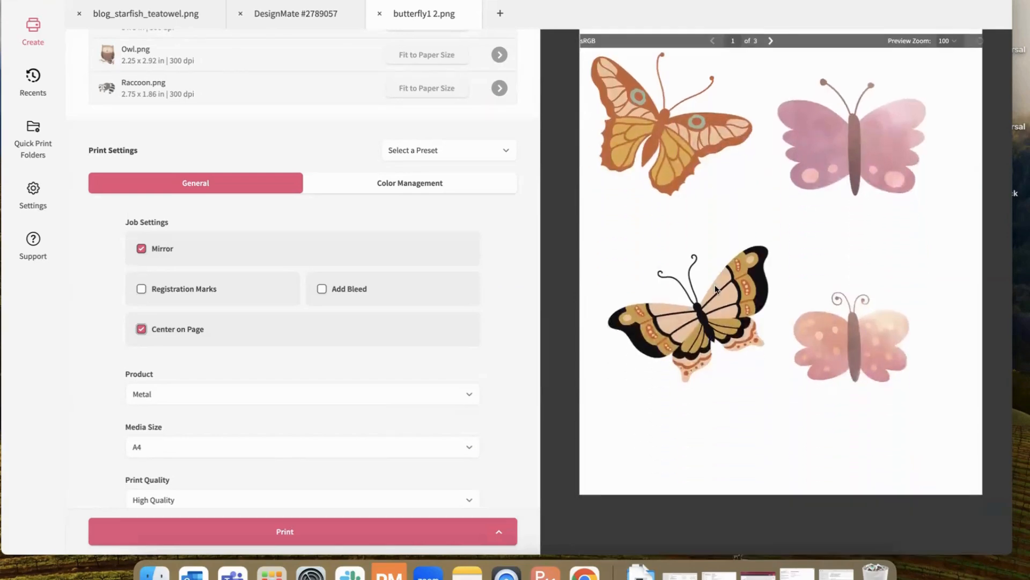
pyautogui.scroll(5, 715, 285)
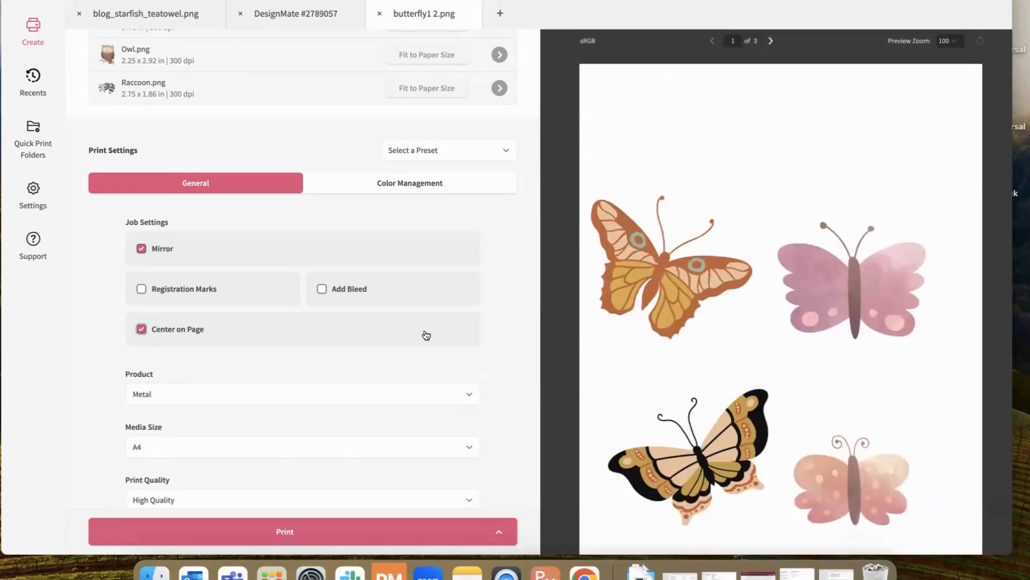
pyautogui.scroll(8, 363, 327)
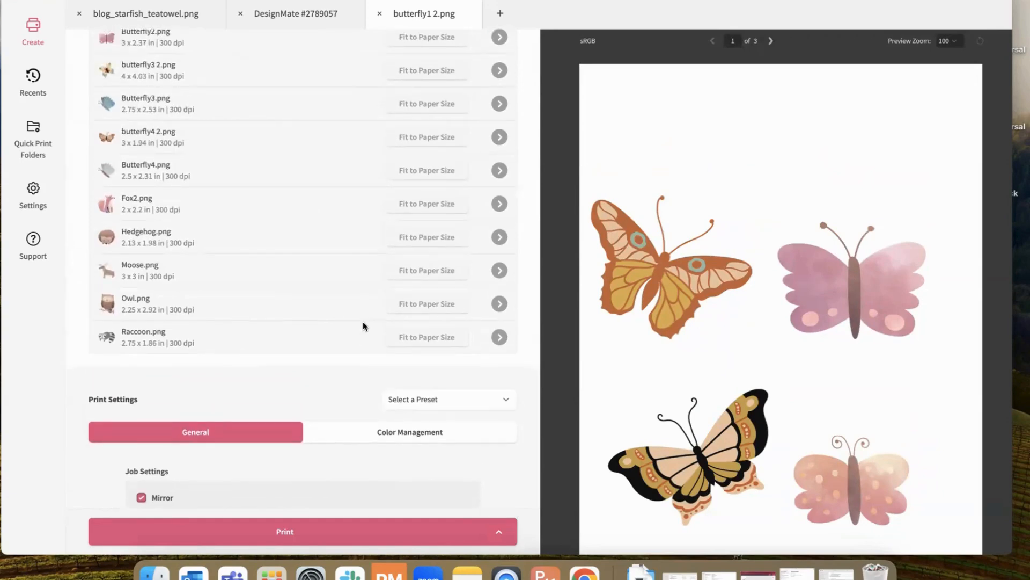
pyautogui.scroll(7, 363, 323)
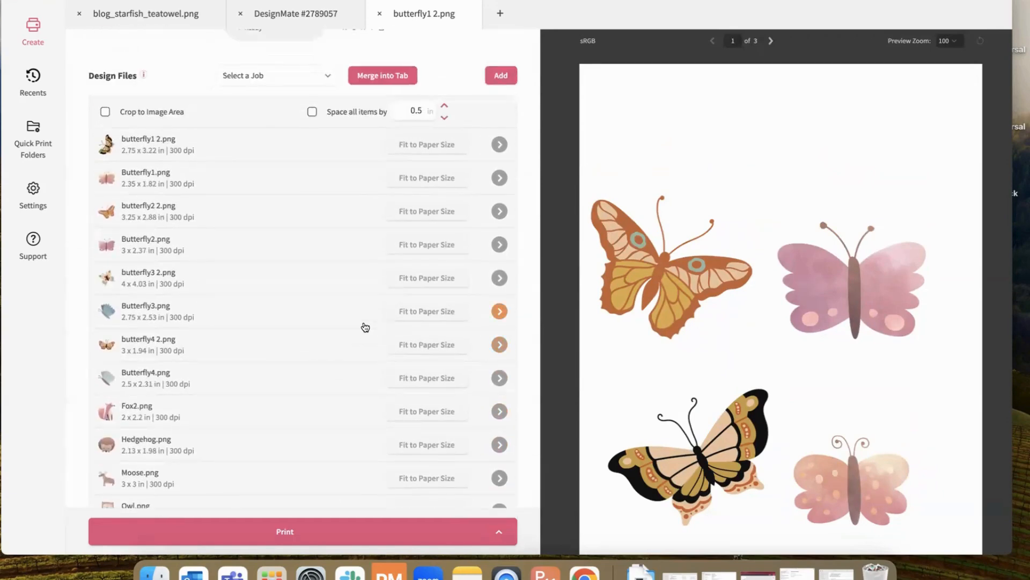
pyautogui.scroll(1, 365, 327)
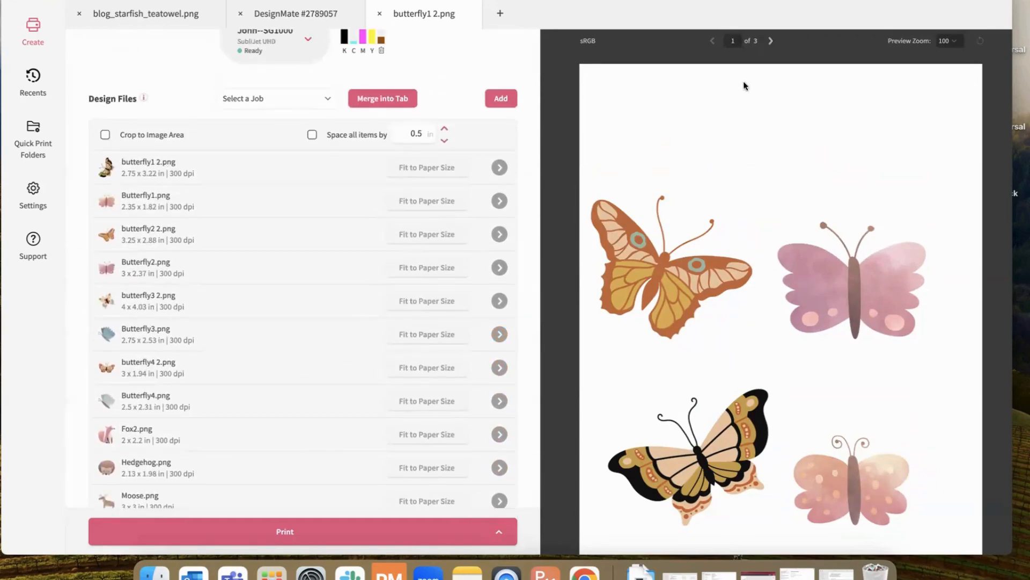
pyautogui.click(771, 42)
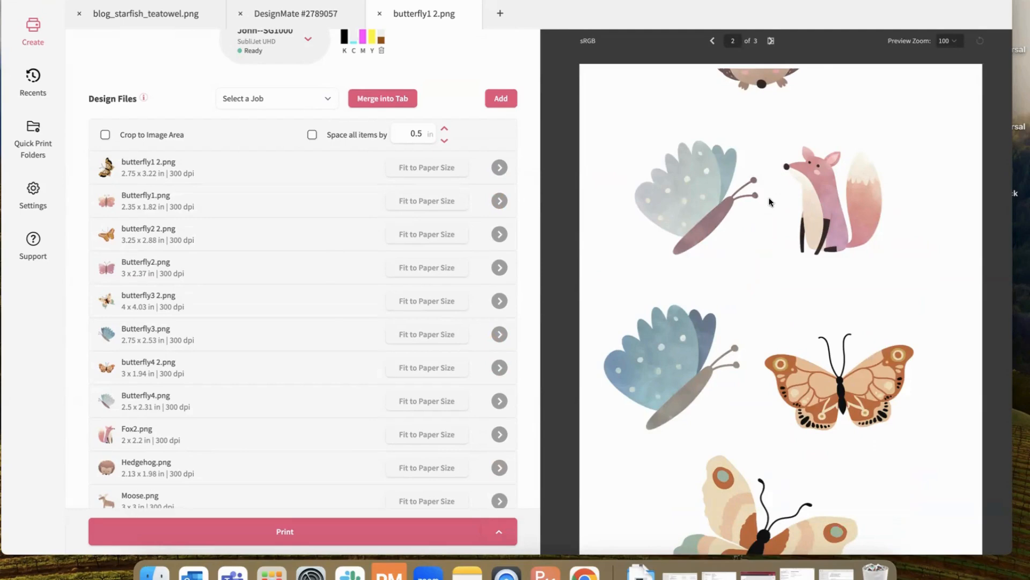
pyautogui.scroll(-3, 769, 199)
pyautogui.scroll(3, 769, 198)
pyautogui.click(713, 43)
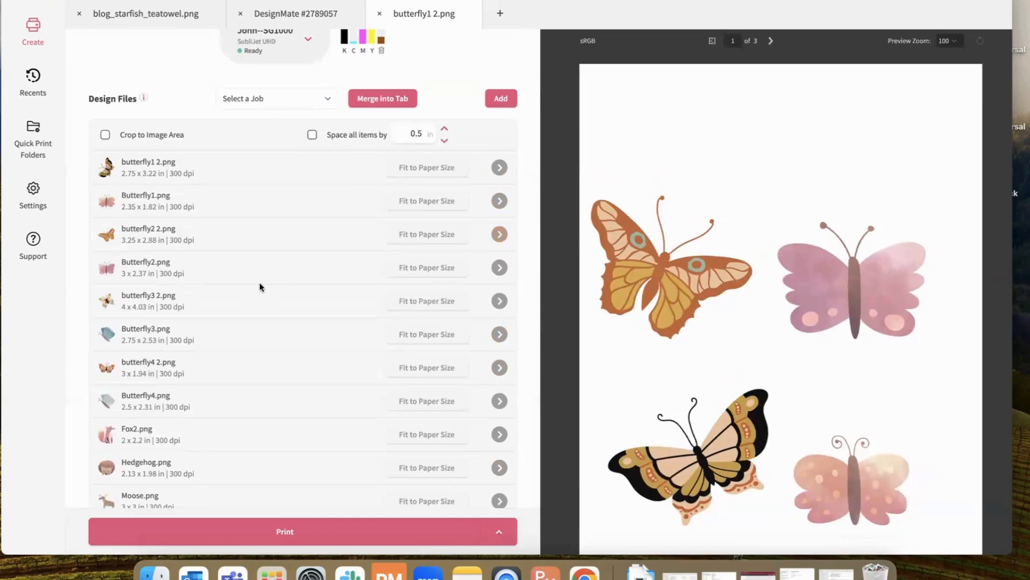
# Turn off centring on the page for the butterfly and animal job.
pyautogui.scroll(-8, 259, 282)
pyautogui.scroll(-3, 249, 314)
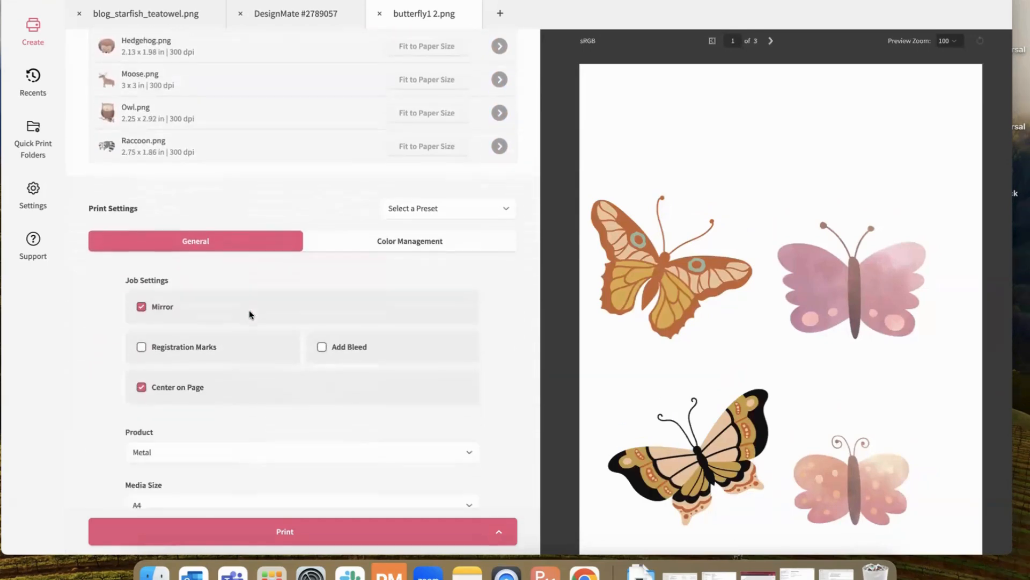
pyautogui.click(142, 384)
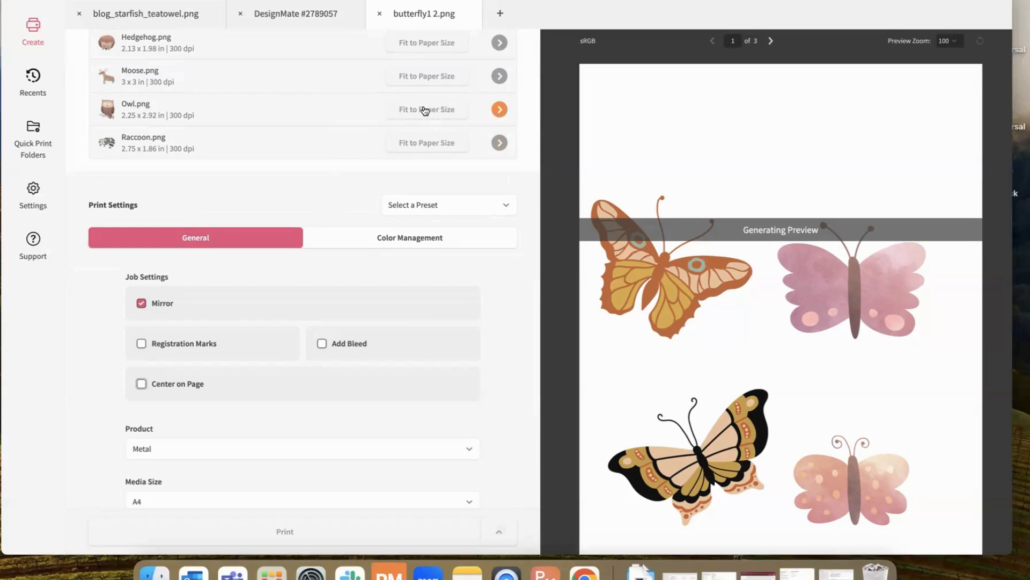
# Set the repeat count of butterfly2 2.png to 2 and collapse its settings.
pyautogui.scroll(5, 387, 108)
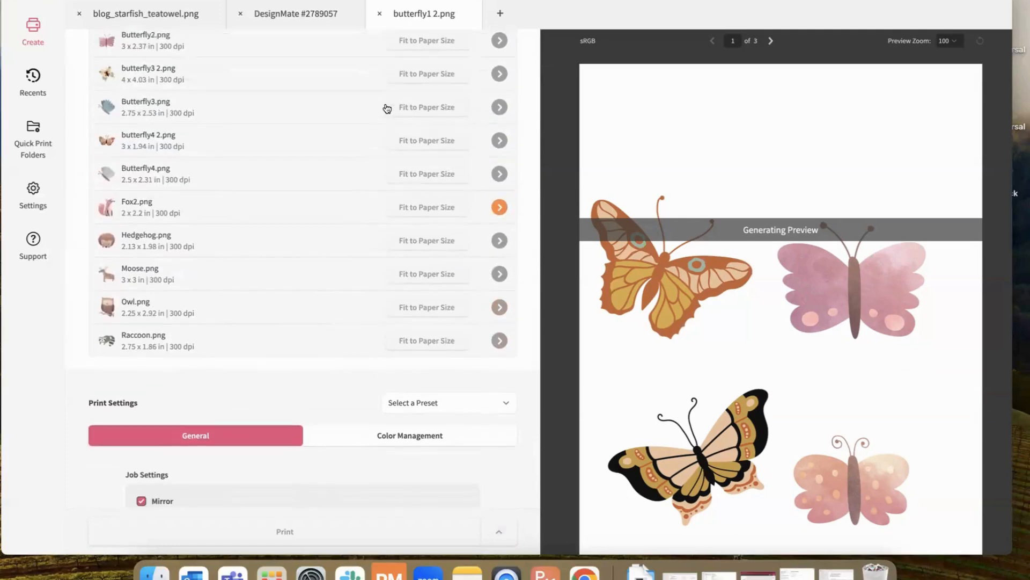
pyautogui.scroll(3, 387, 109)
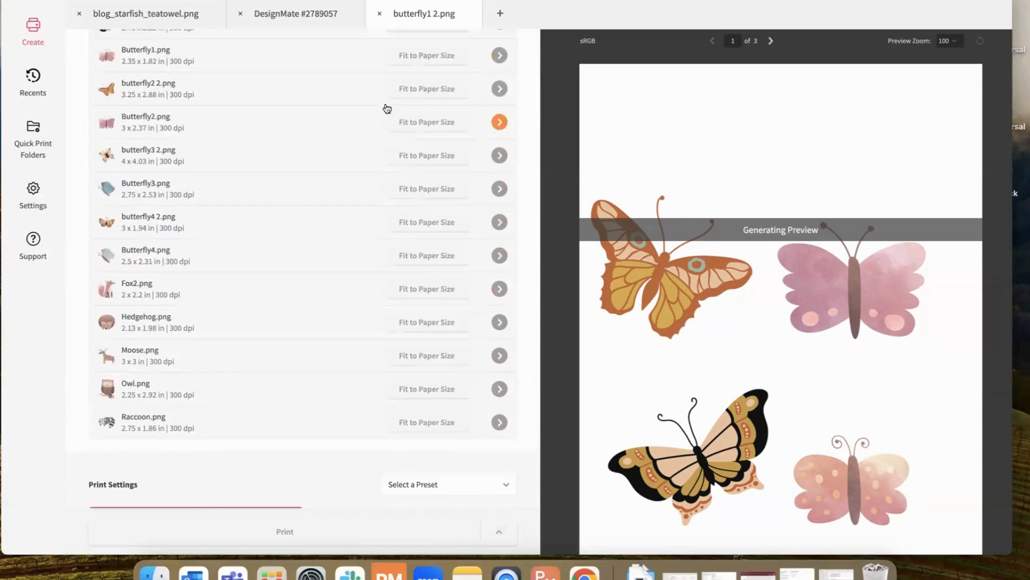
pyautogui.scroll(1, 387, 108)
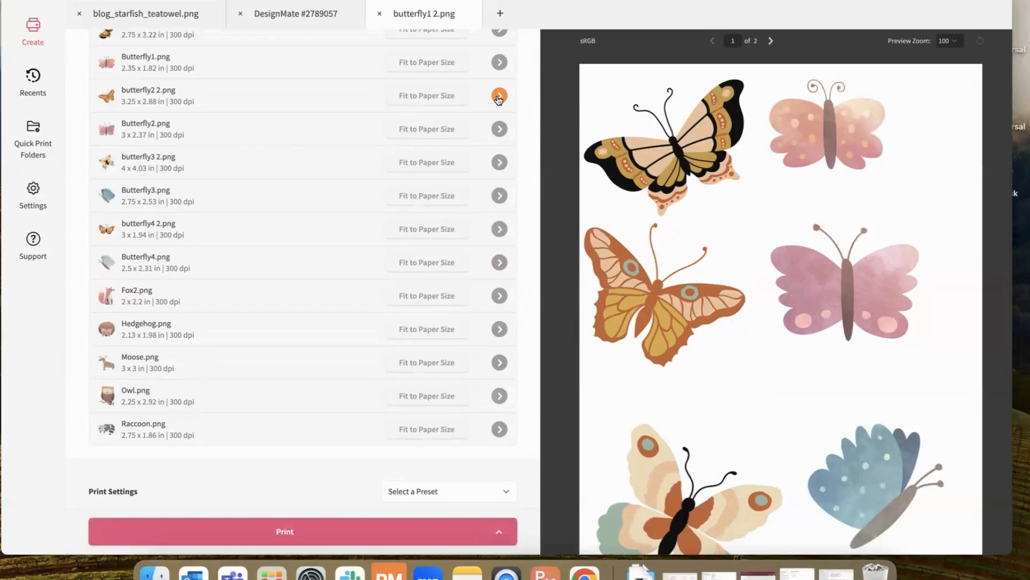
pyautogui.click(498, 97)
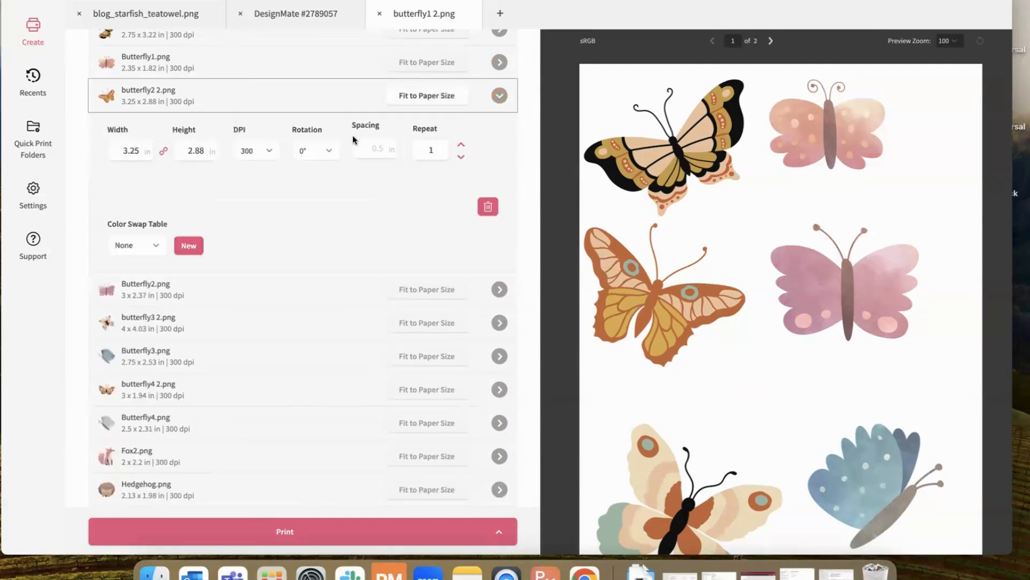
pyautogui.click(464, 149)
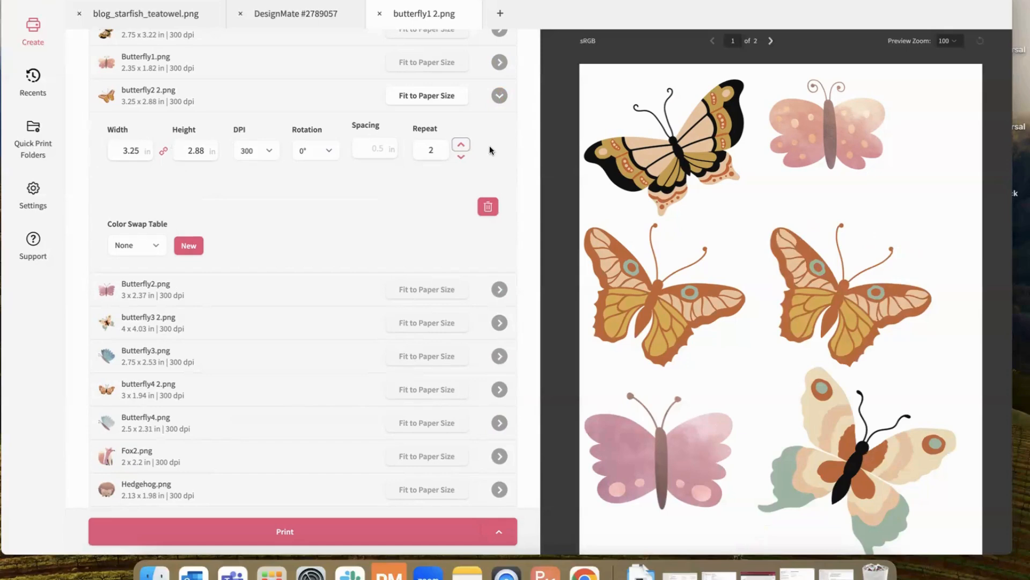
pyautogui.scroll(3, 501, 138)
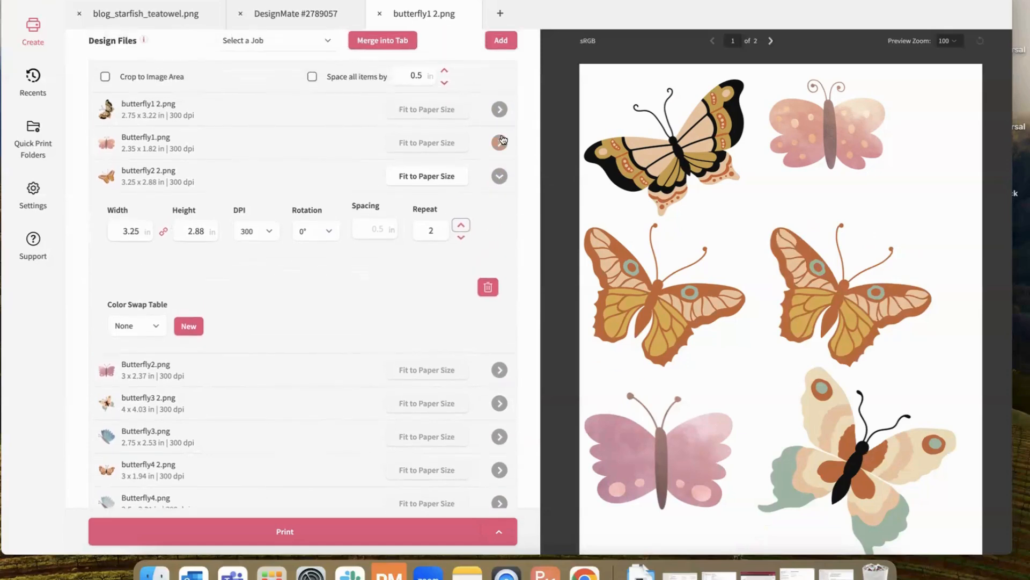
pyautogui.click(499, 178)
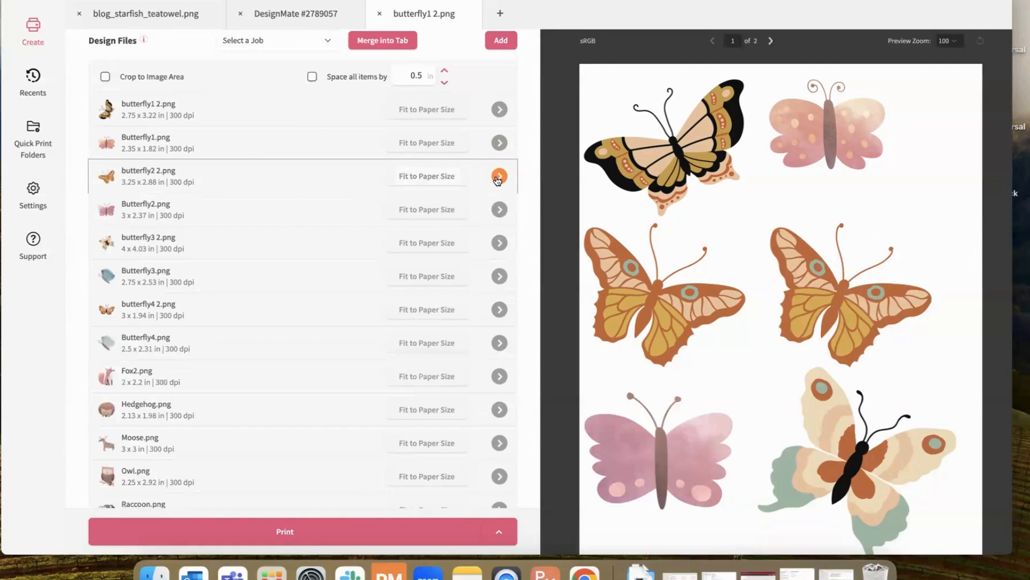
pyautogui.scroll(5, 498, 179)
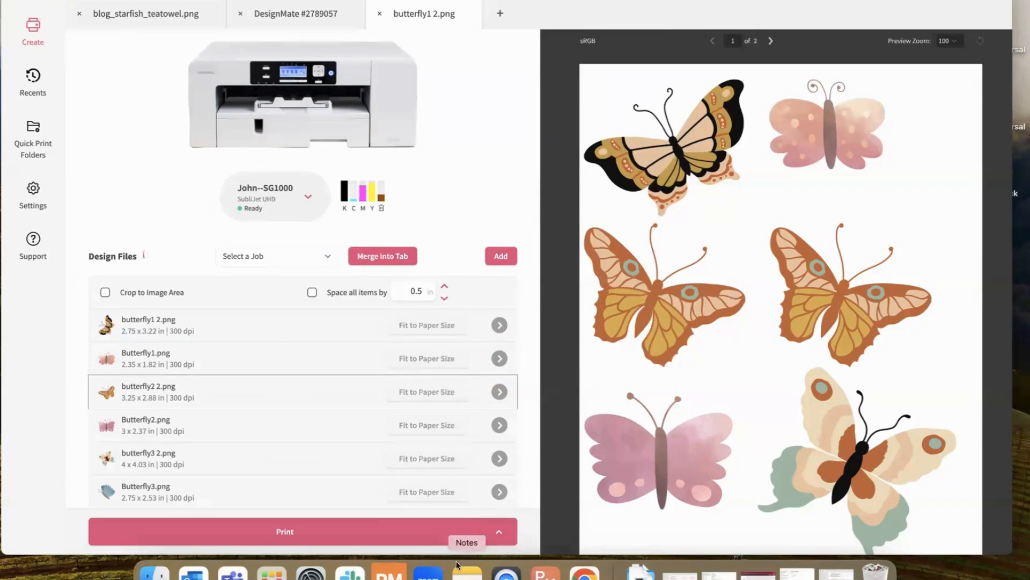
pyautogui.scroll(-5, 465, 359)
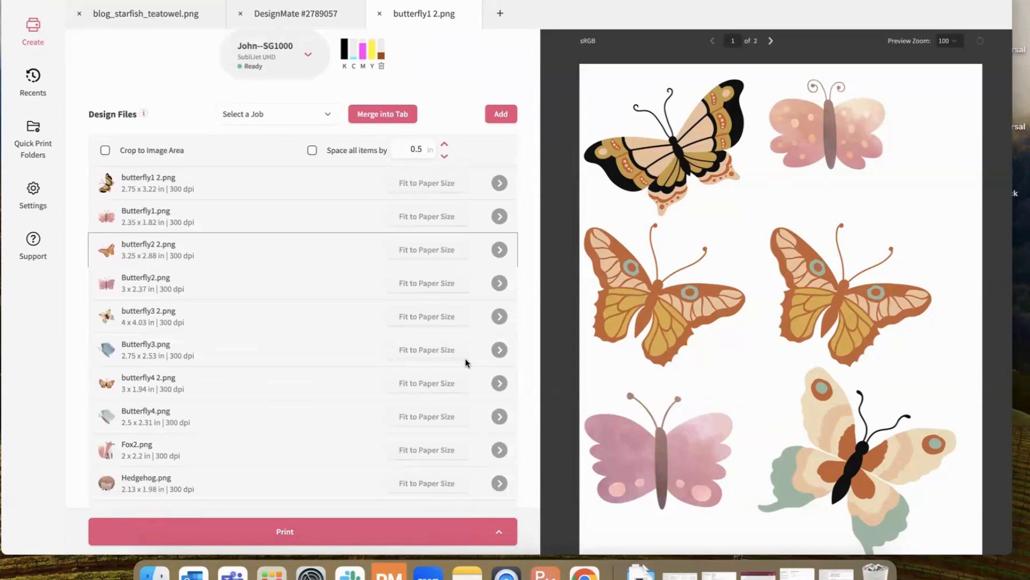
pyautogui.scroll(-1, 466, 359)
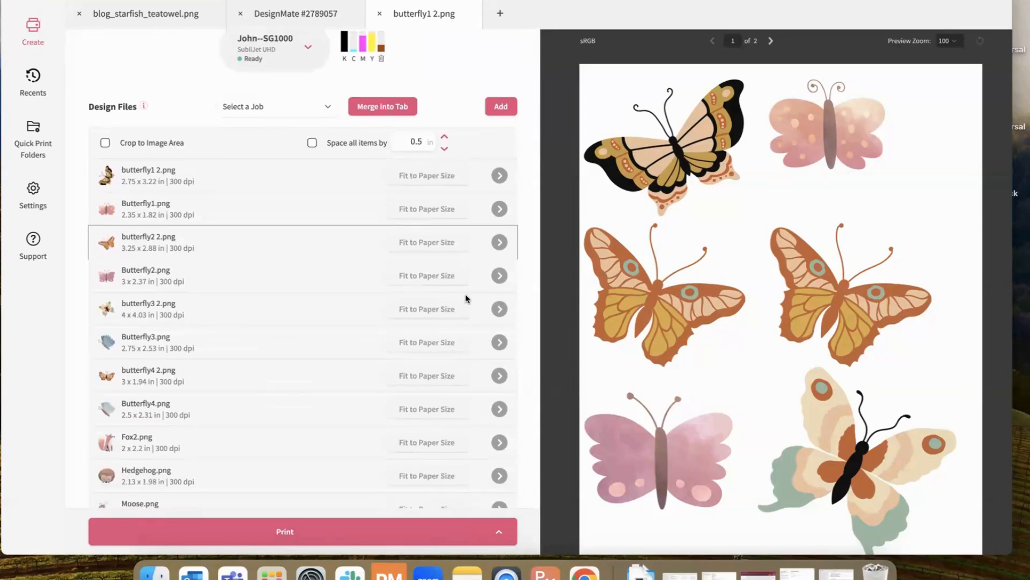
pyautogui.scroll(4, 466, 298)
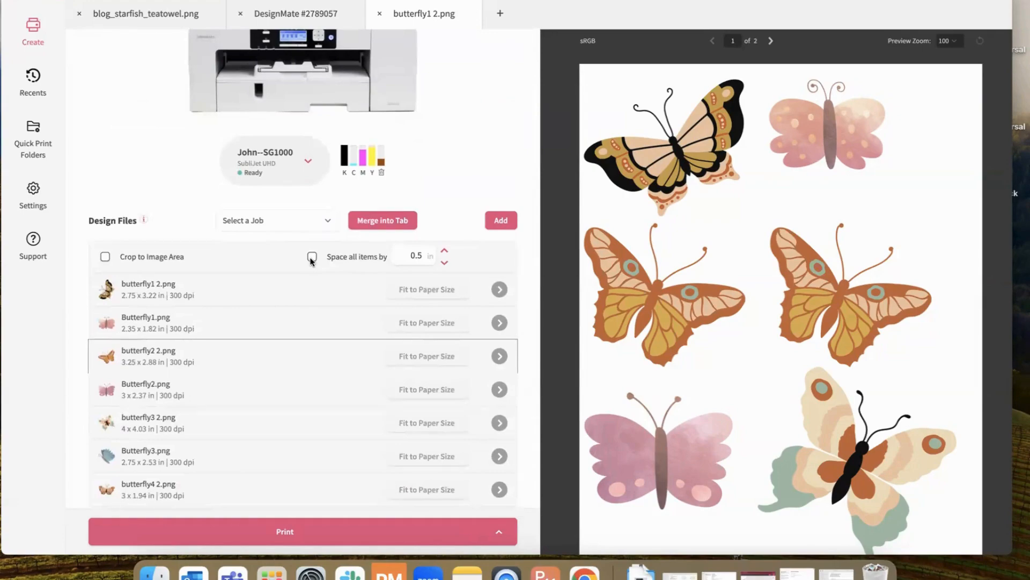
pyautogui.scroll(-2, 311, 261)
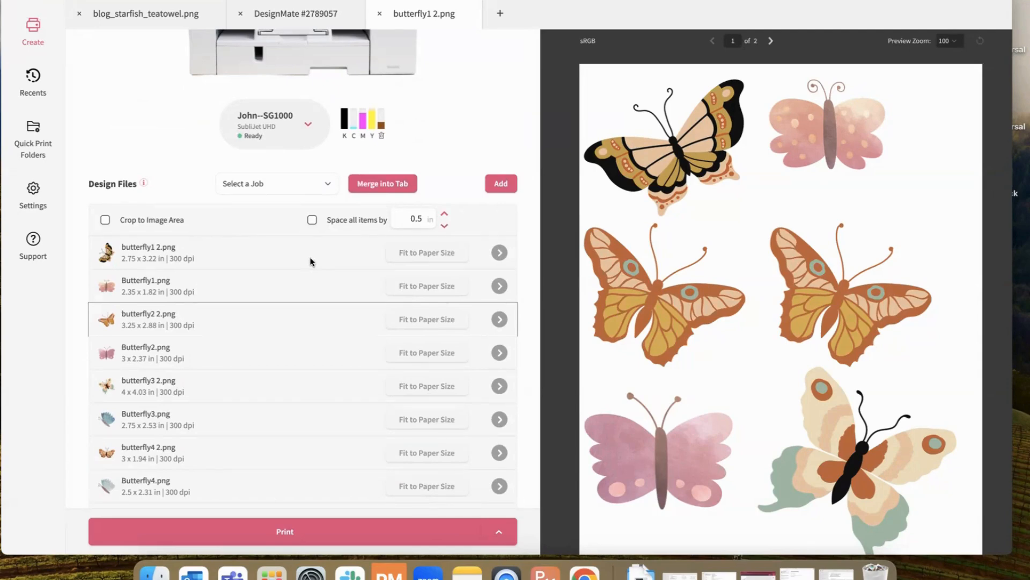
# Switch to the DesignMate job and close the butterfly1 2.png and blog_starfish_teatowel.png jobs.
pyautogui.click(311, 19)
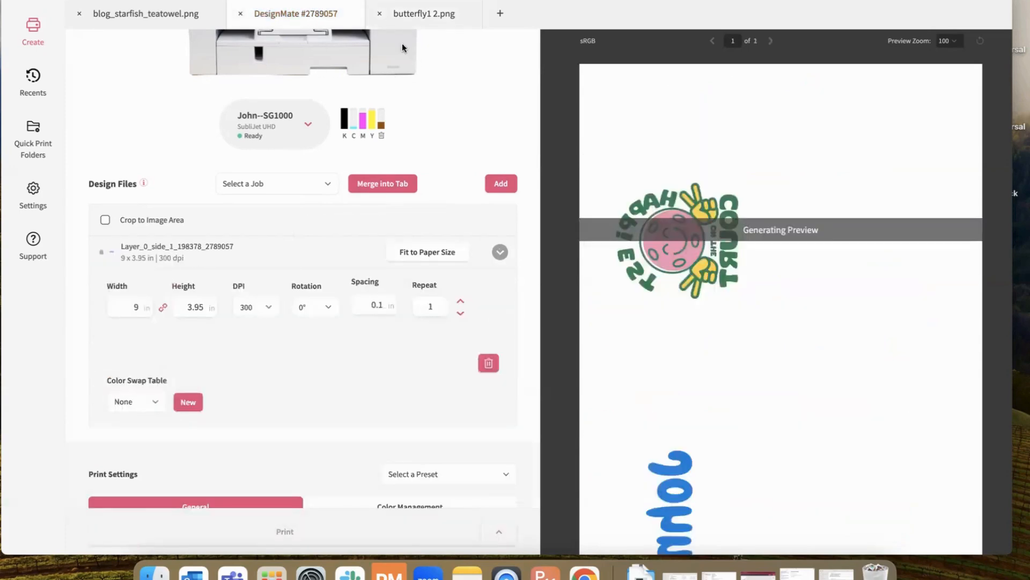
pyautogui.click(380, 16)
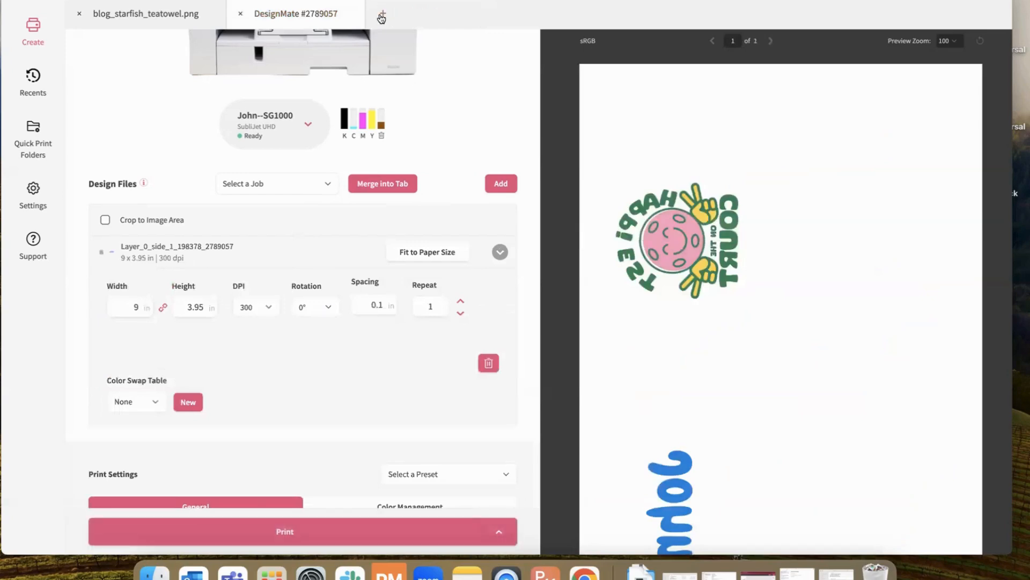
pyautogui.click(80, 15)
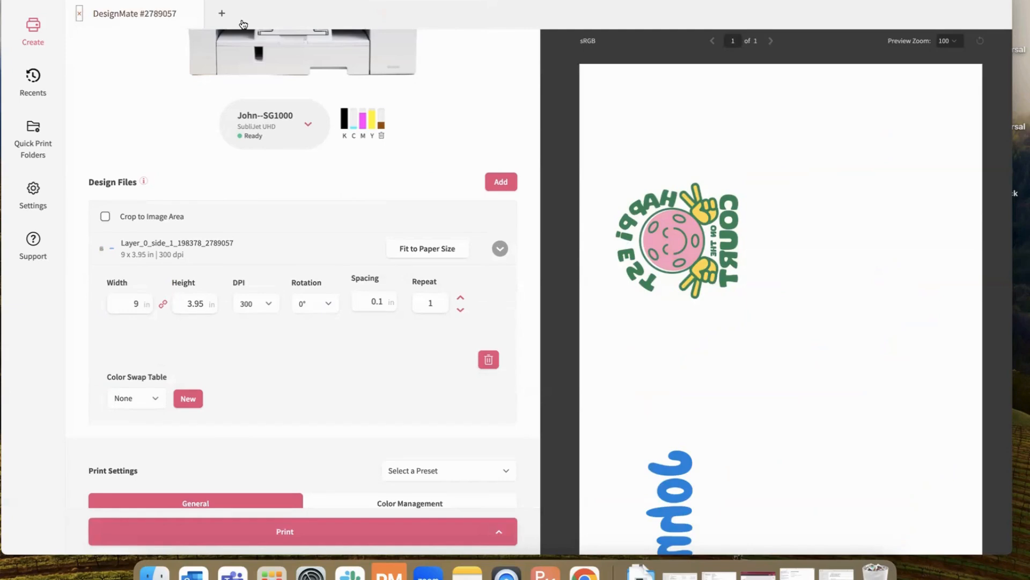
pyautogui.scroll(-1, 531, 173)
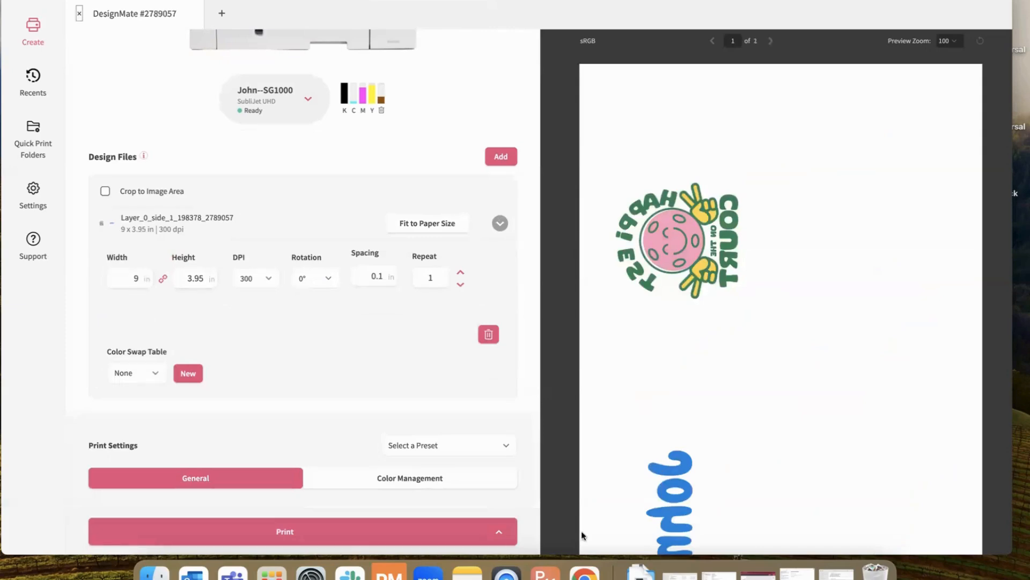
# Switch to DesignMate in Chrome and set the fill colour of the mug's name text to pink (hex DB5189).
pyautogui.click(584, 572)
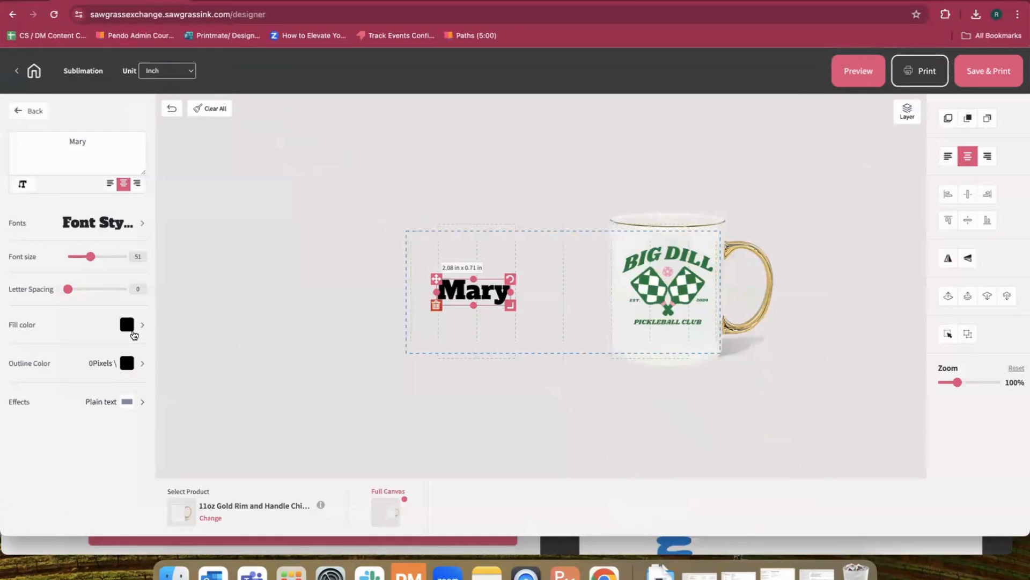
pyautogui.click(131, 331)
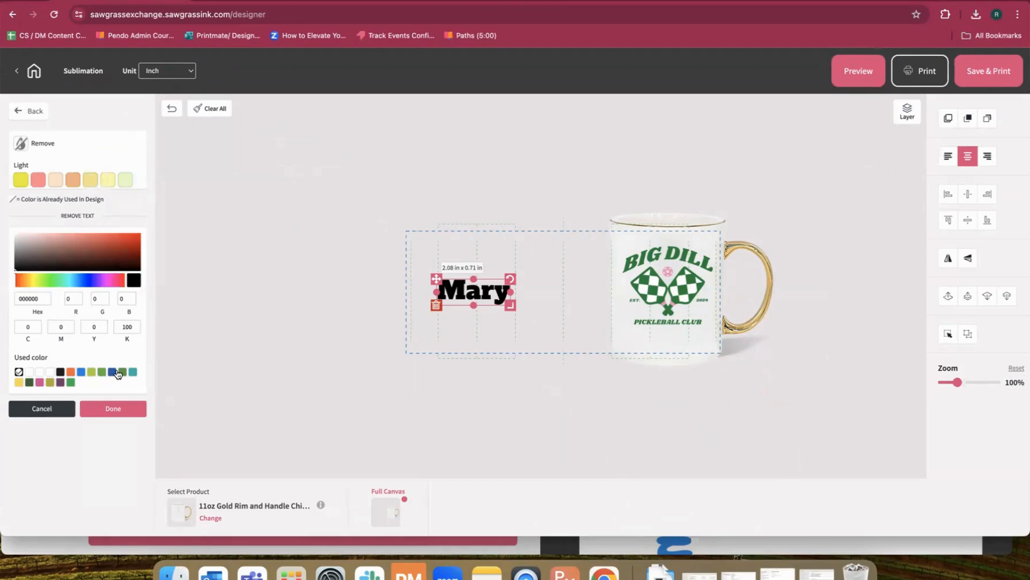
pyautogui.click(104, 279)
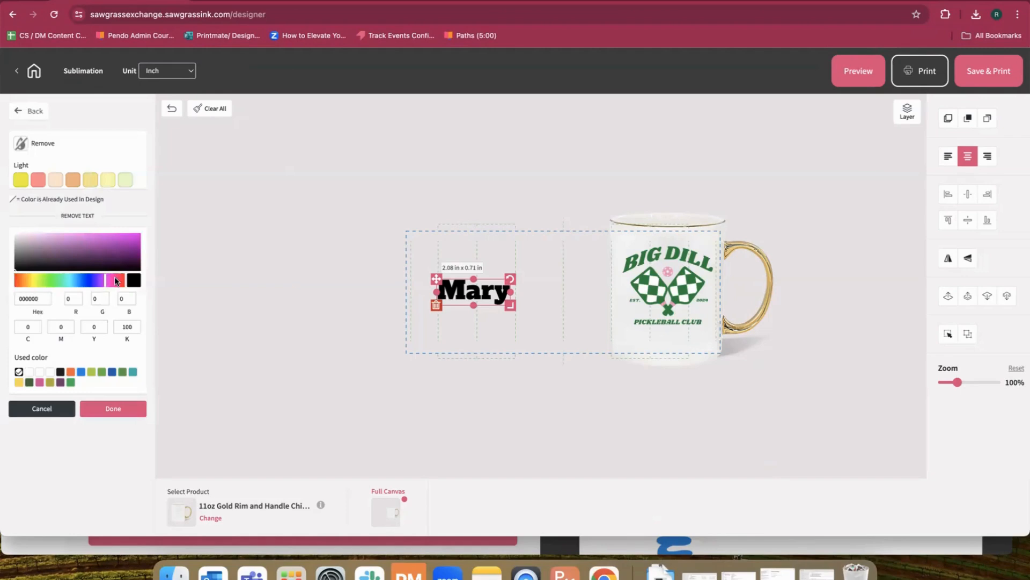
pyautogui.click(118, 280)
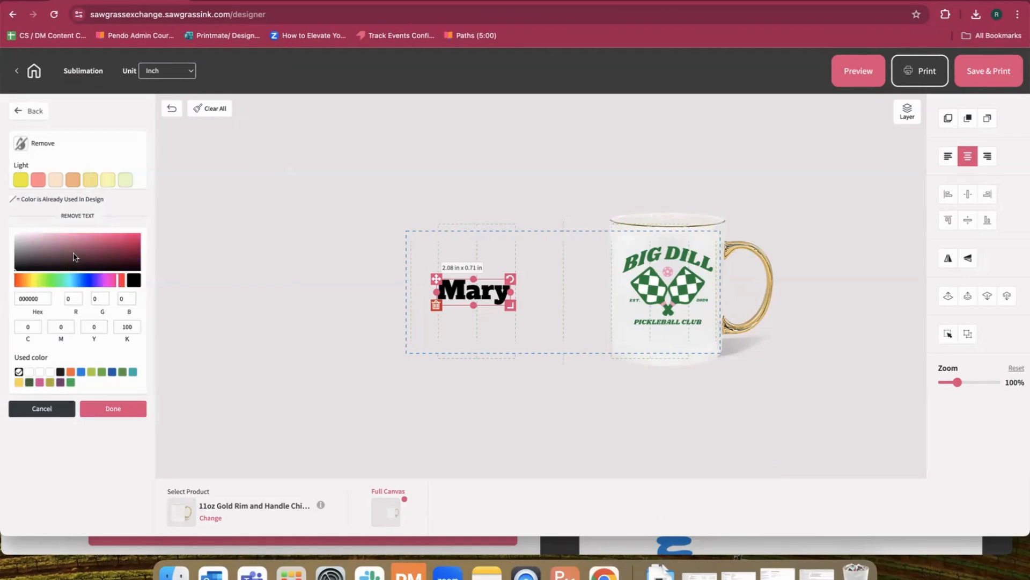
pyautogui.click(94, 241)
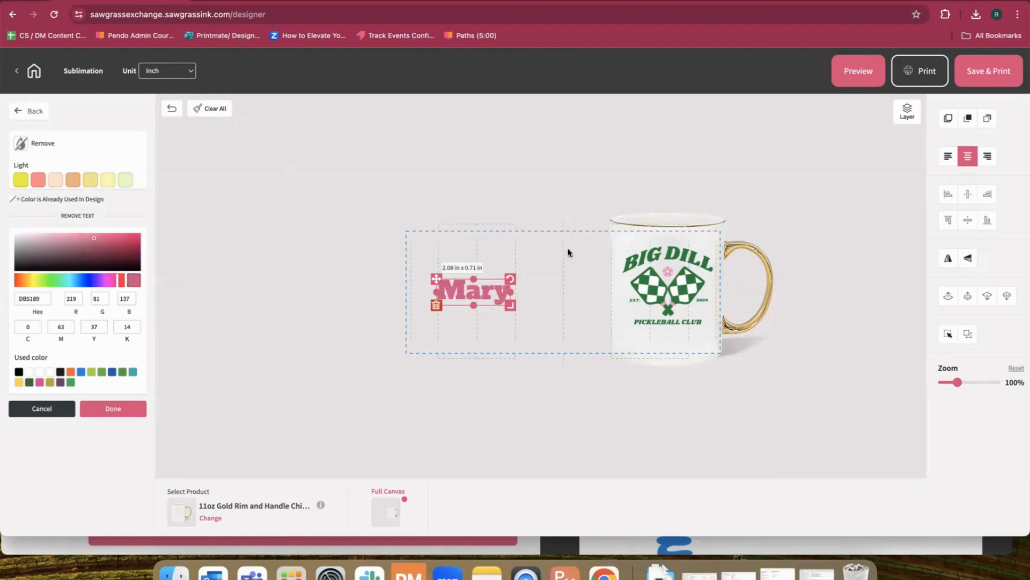
# Send the gold-rim mug design's print file to PrintMate and open it there.
pyautogui.click(920, 68)
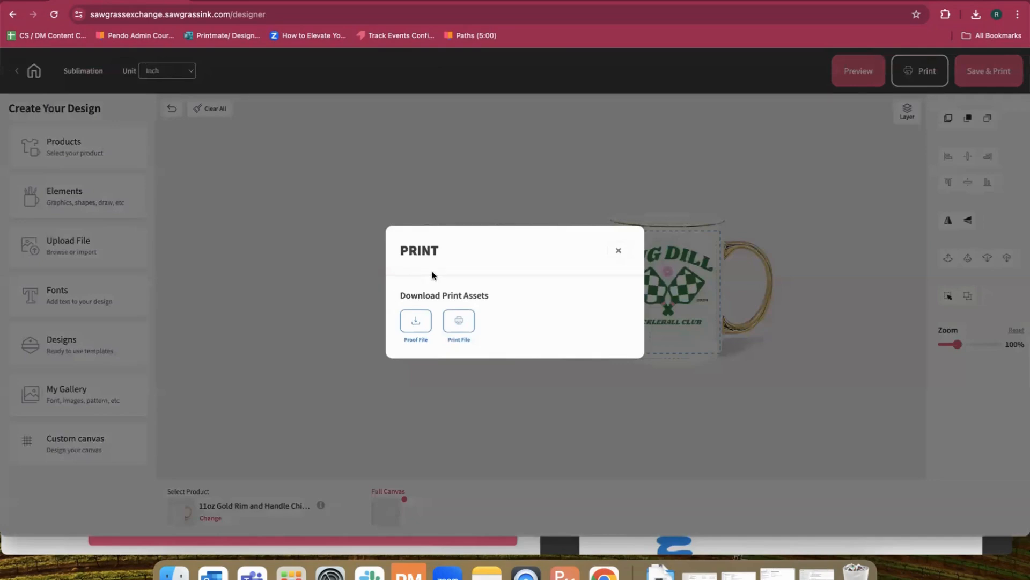
pyautogui.click(460, 324)
pyautogui.click(455, 319)
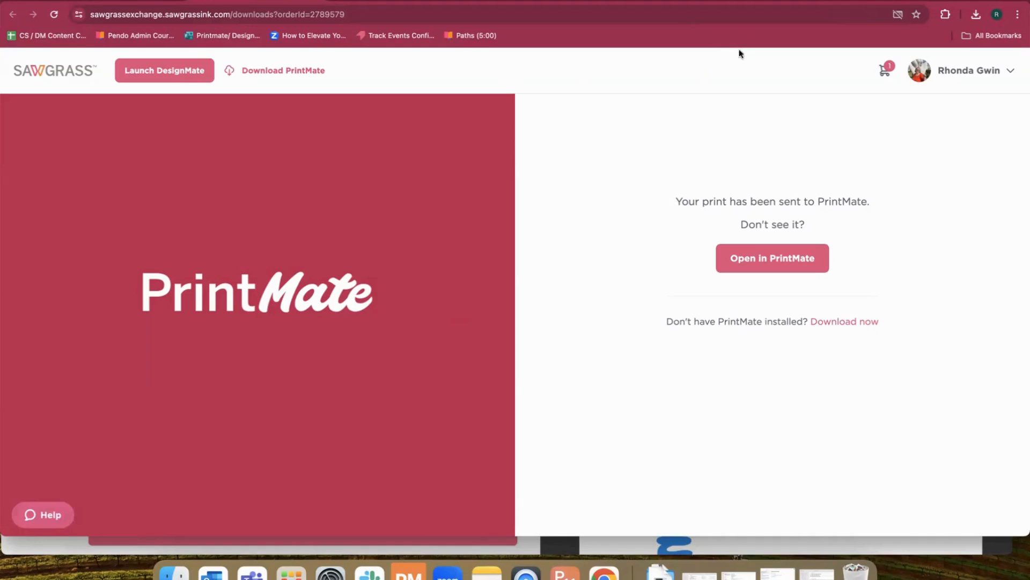
pyautogui.click(761, 260)
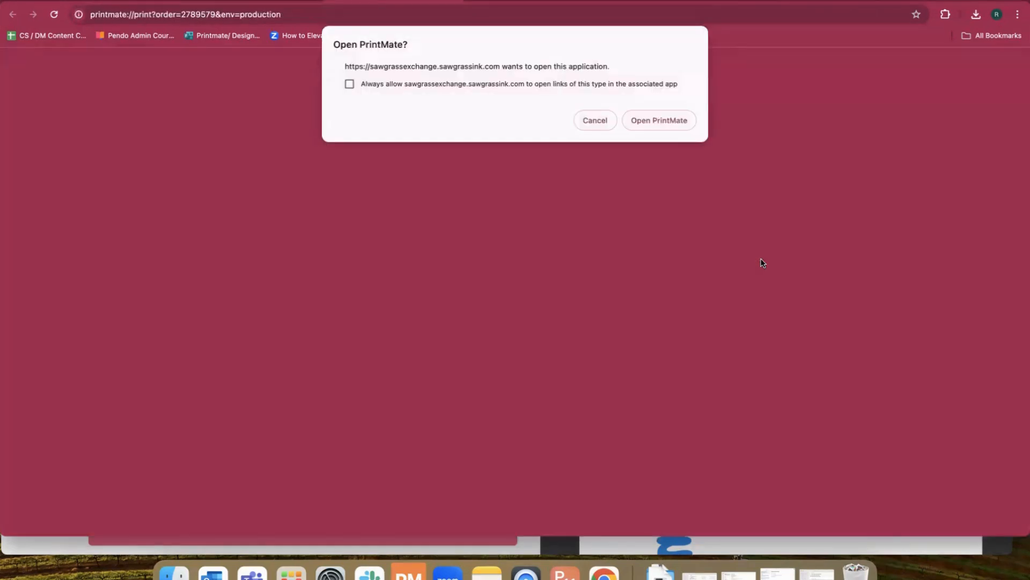
pyautogui.click(672, 119)
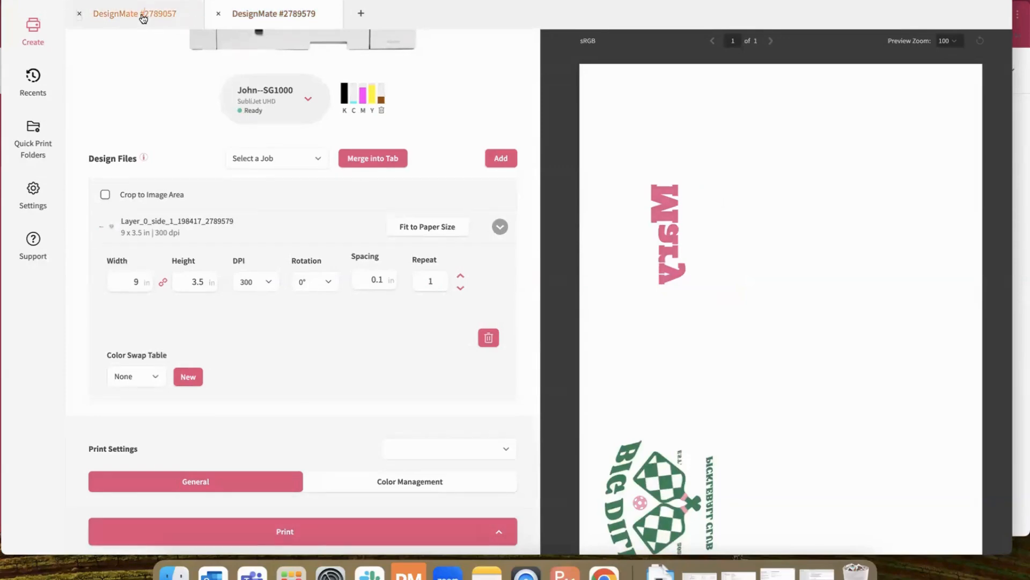
# Merge the pickleball club mug job into the earlier DesignMate job with the smiling pickleball design.
pyautogui.click(143, 19)
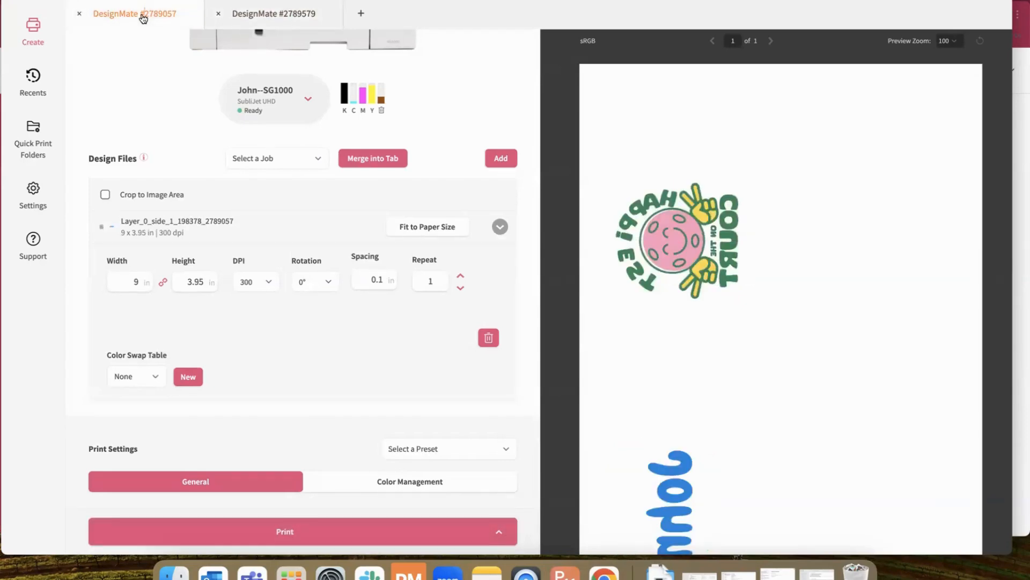
pyautogui.click(374, 163)
pyautogui.click(295, 163)
pyautogui.click(289, 170)
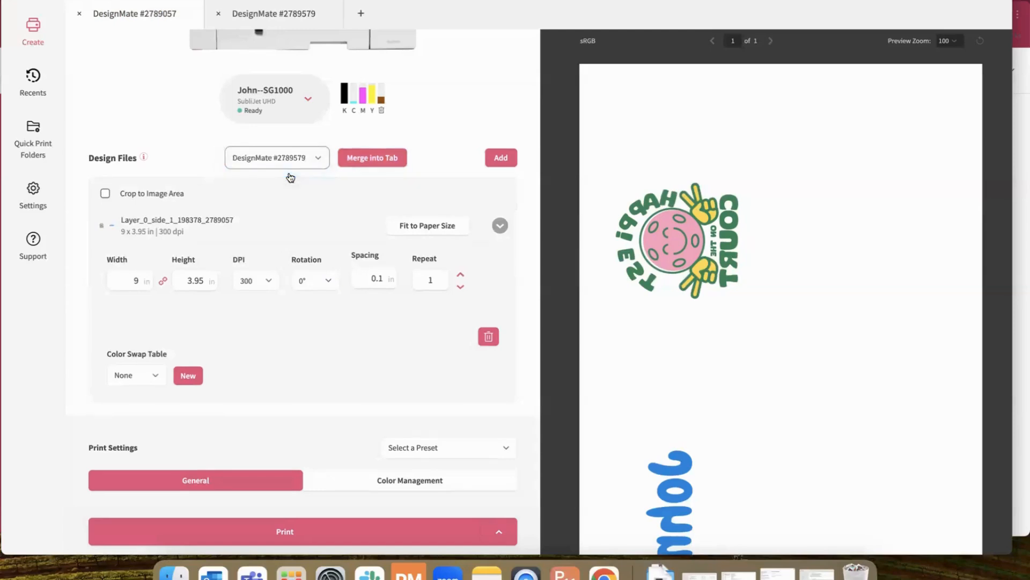
pyautogui.click(362, 159)
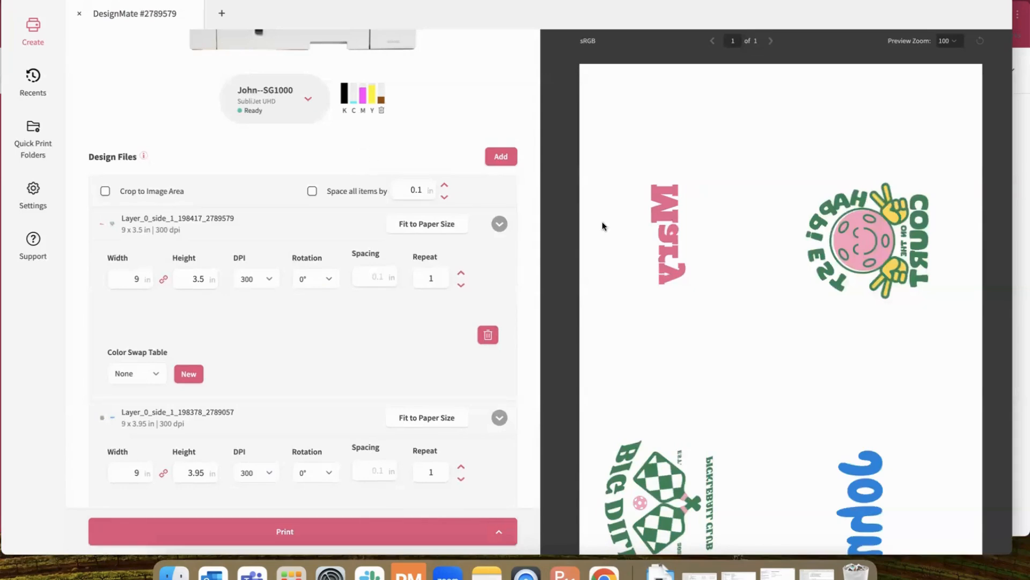
# Examine the merged job's page preview, design file settings and general print settings.
pyautogui.scroll(-3, 741, 287)
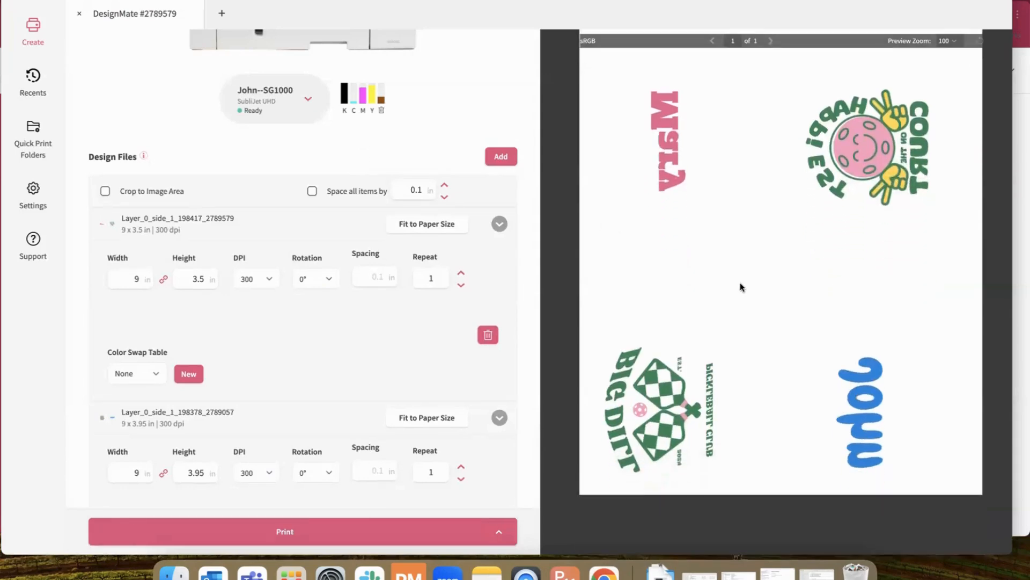
pyautogui.scroll(3, 740, 287)
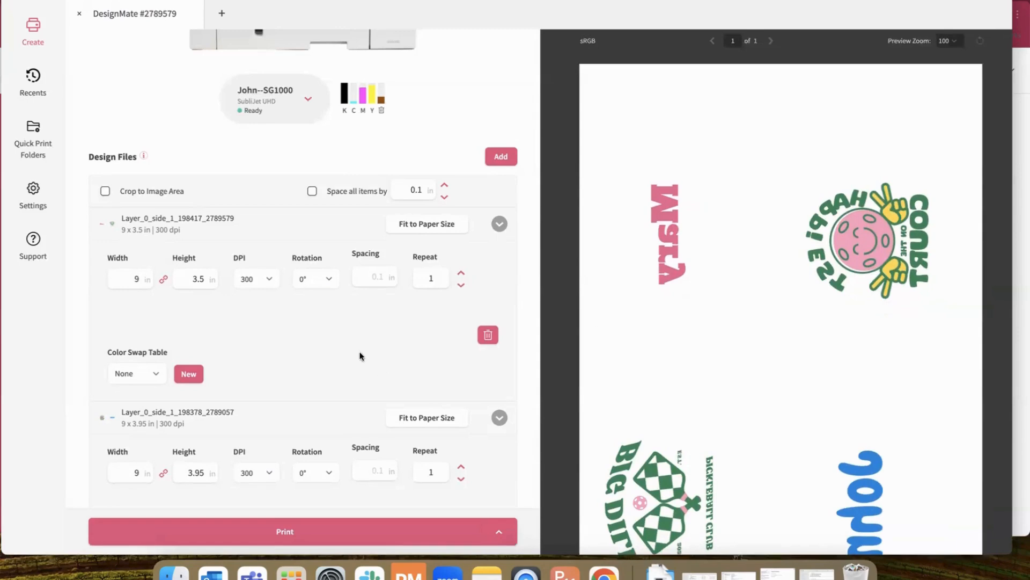
pyautogui.scroll(-3, 367, 341)
pyautogui.scroll(-9, 368, 341)
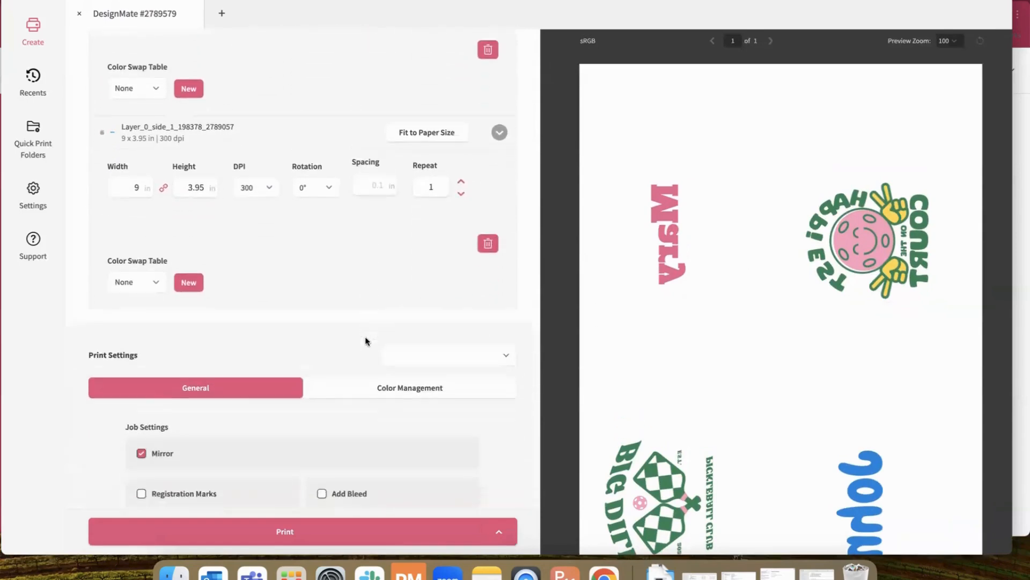
pyautogui.scroll(-7, 367, 340)
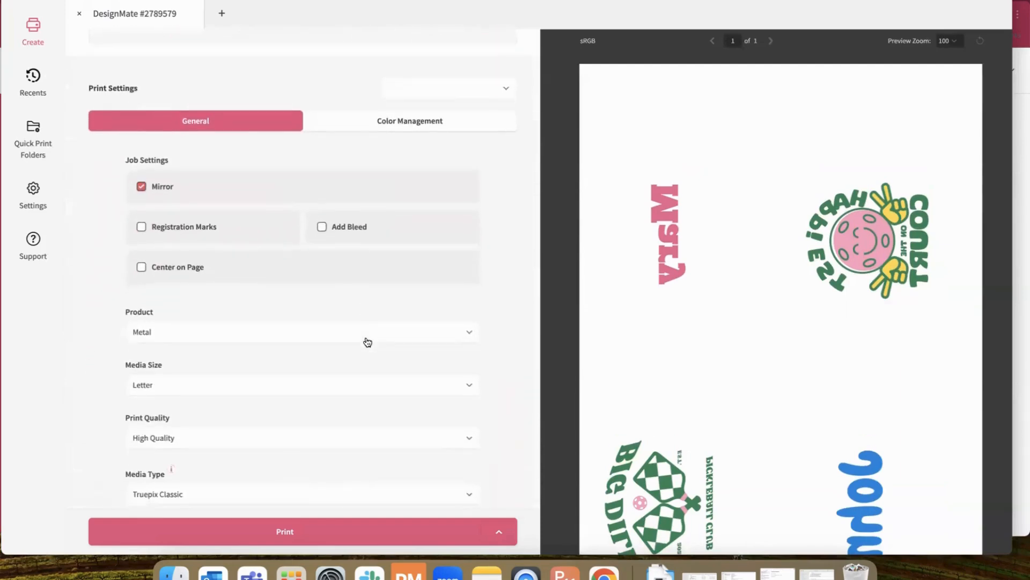
pyautogui.scroll(7, 427, 219)
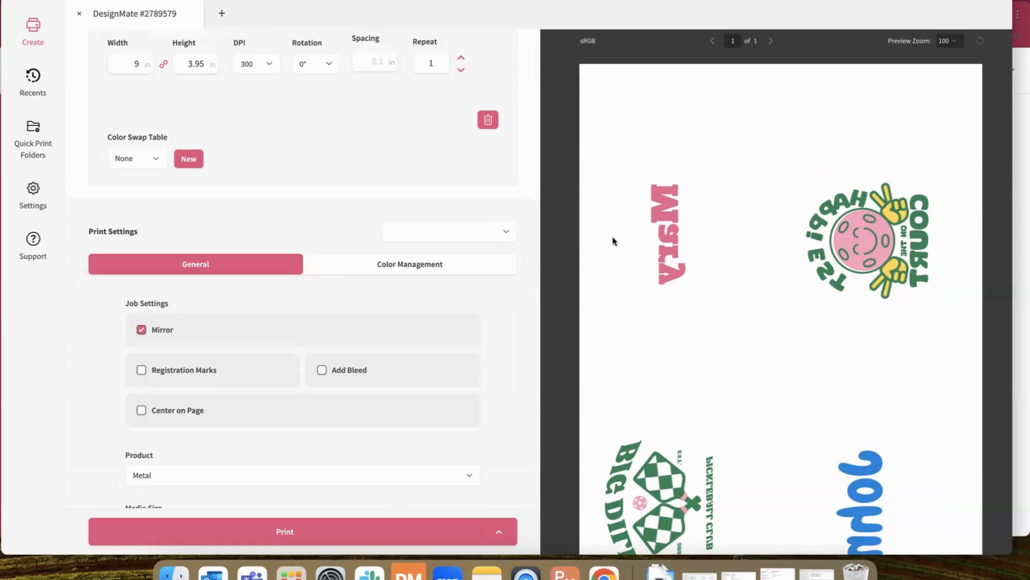
pyautogui.scroll(10, 364, 191)
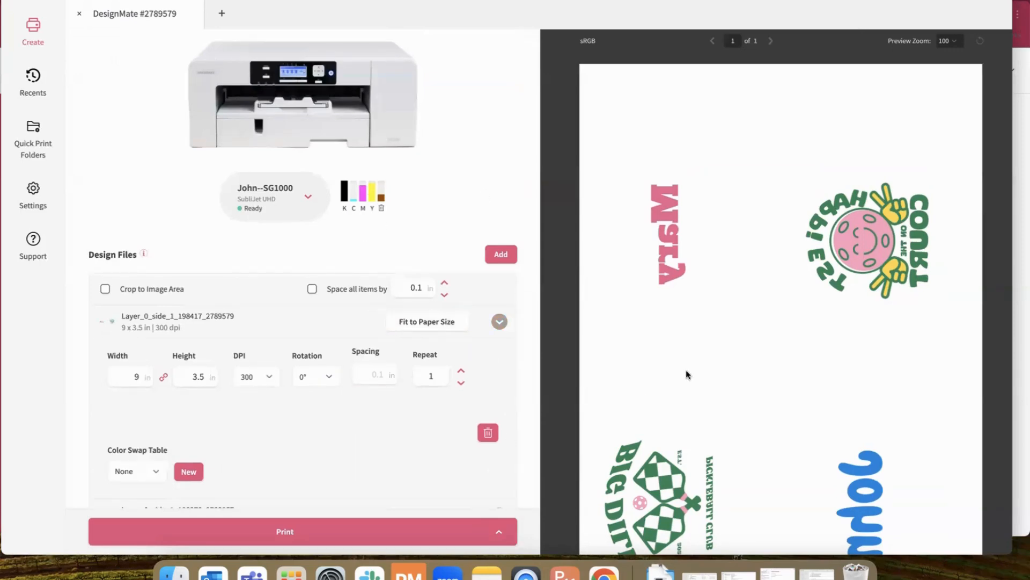
pyautogui.scroll(-3, 765, 321)
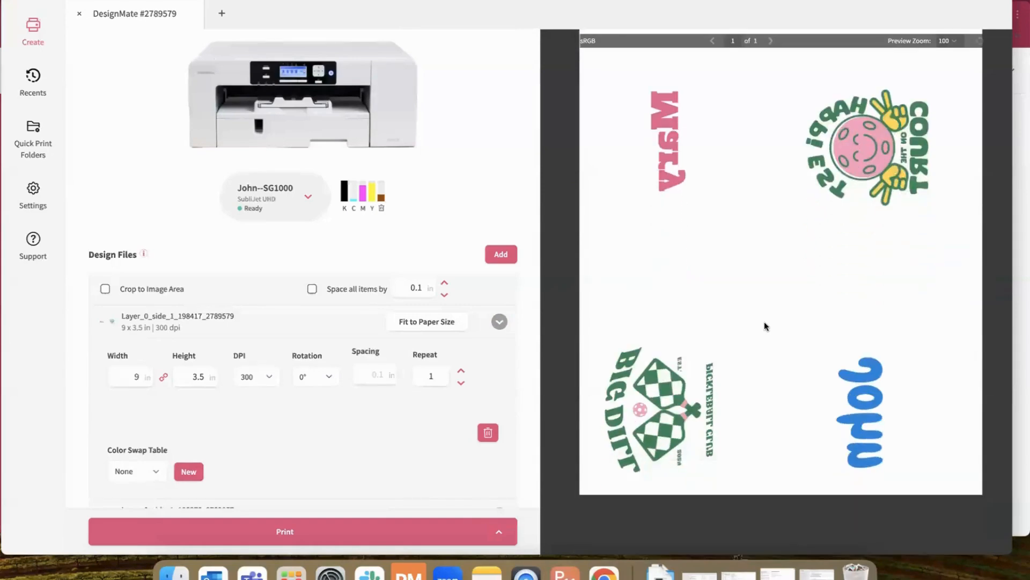
pyautogui.scroll(2, 815, 202)
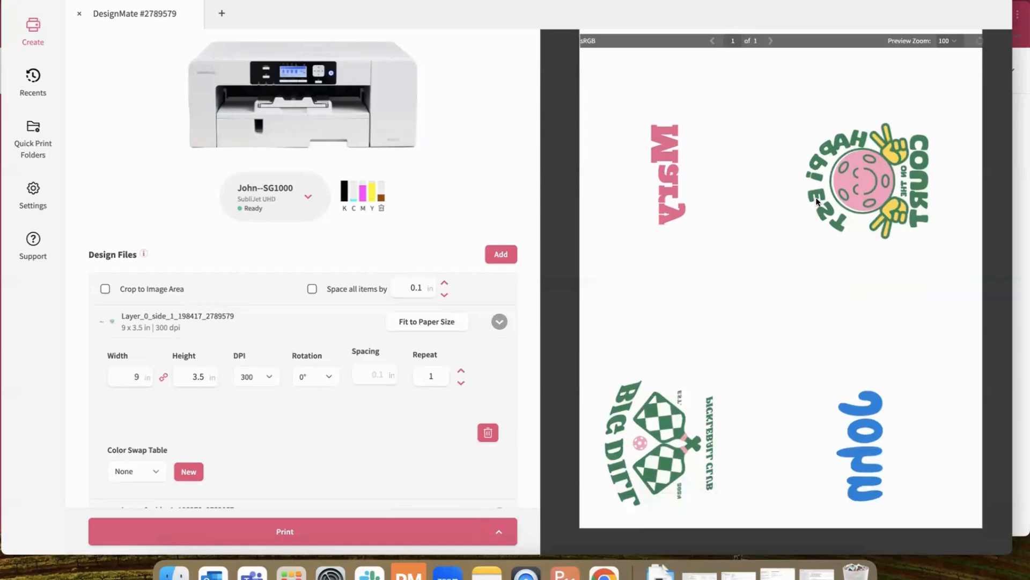
pyautogui.scroll(2, 816, 197)
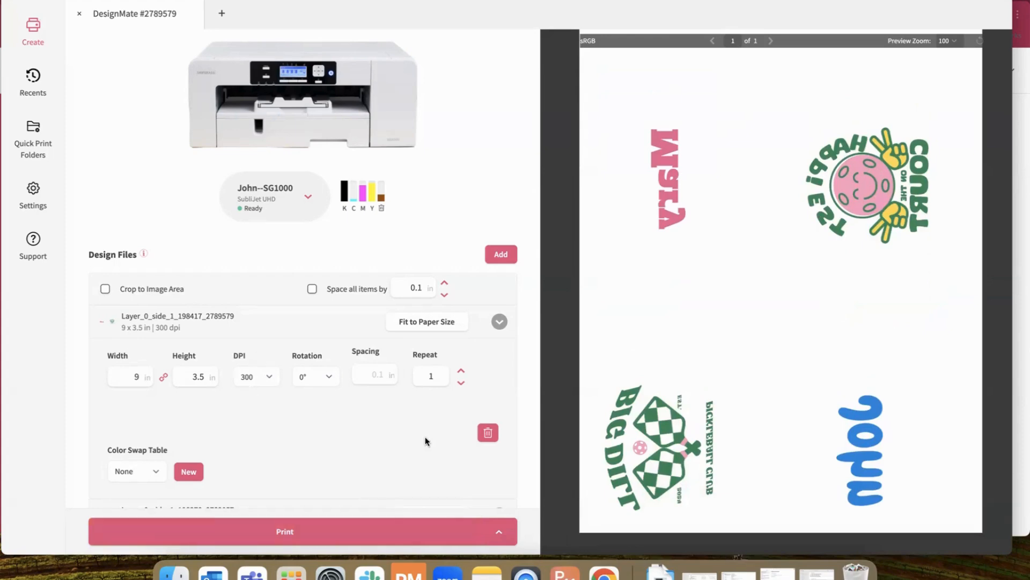
# Switch to the Sawgrass site in Chrome, open the DesignMate studio from the account and view the saved designs.
pyautogui.click(600, 571)
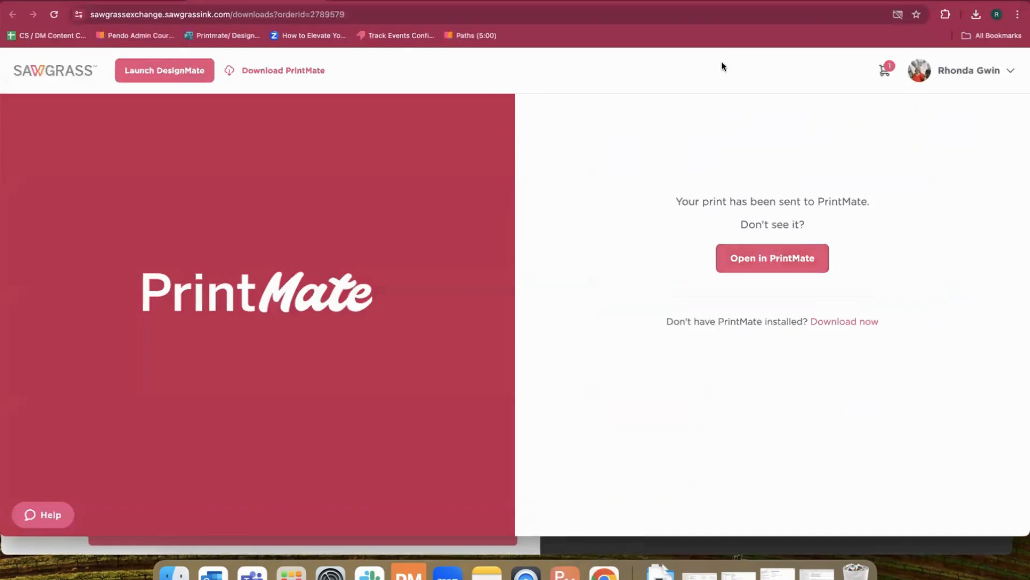
pyautogui.click(951, 72)
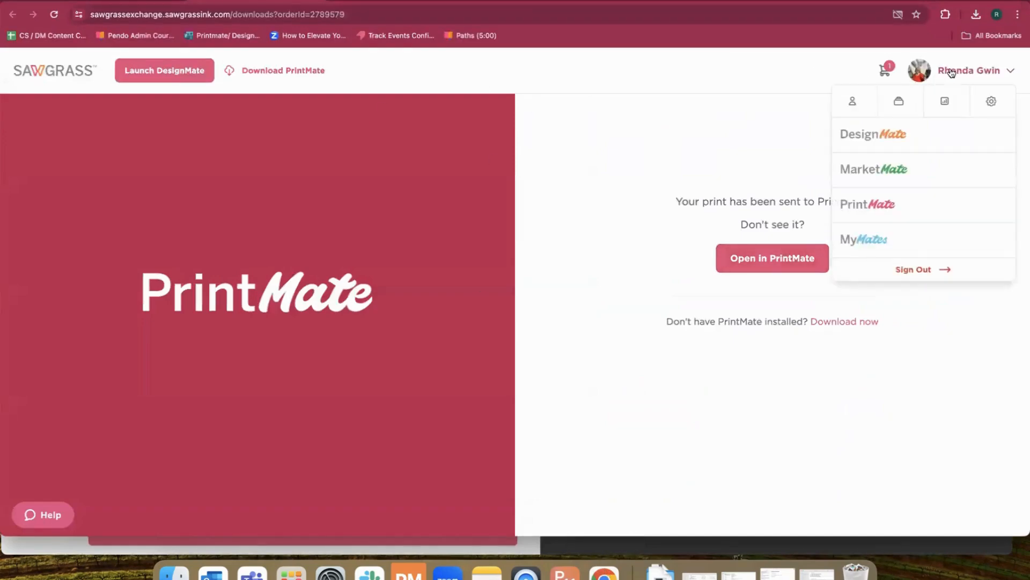
pyautogui.click(867, 135)
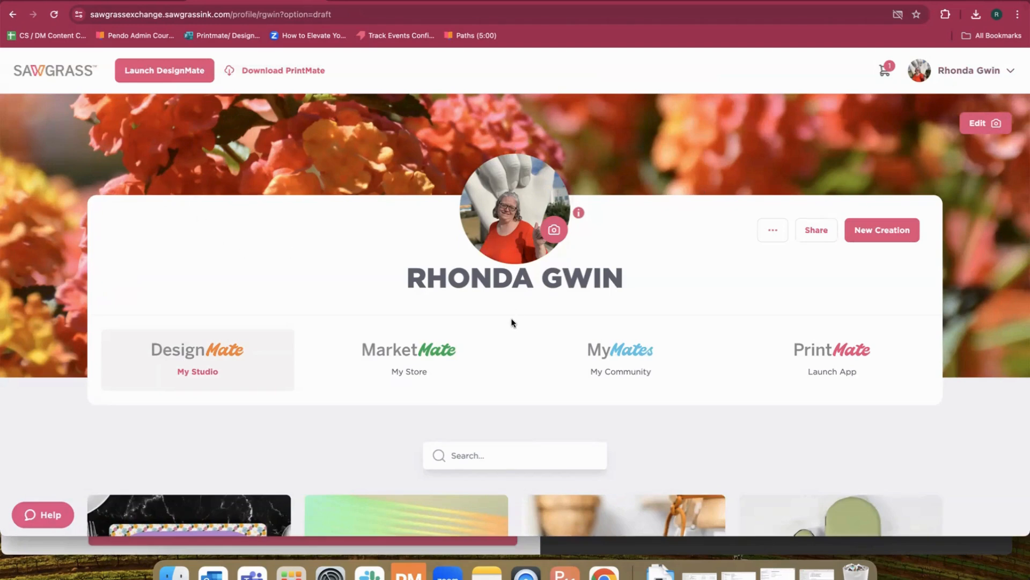
pyautogui.scroll(-3, 511, 320)
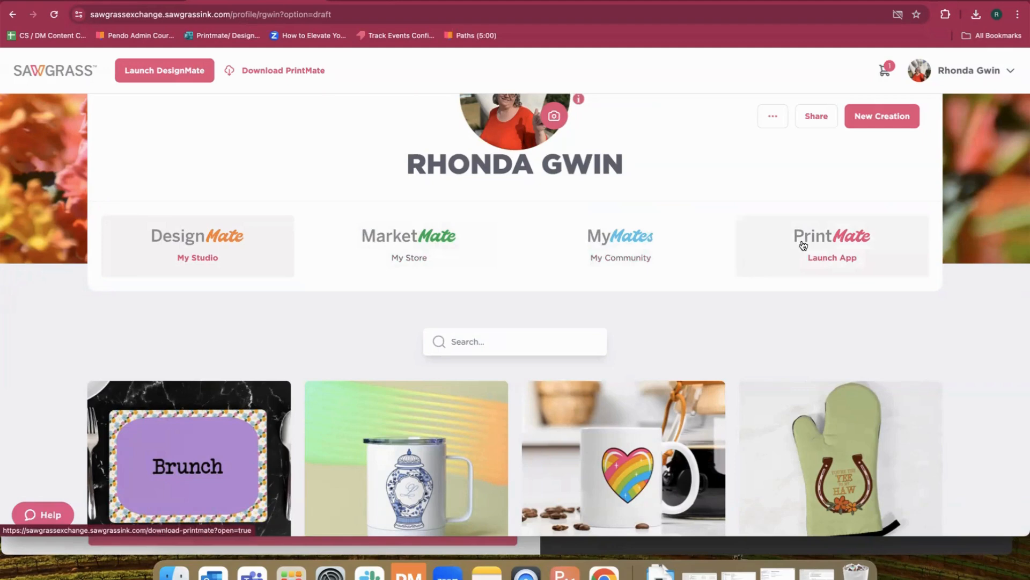
pyautogui.scroll(3, 485, 232)
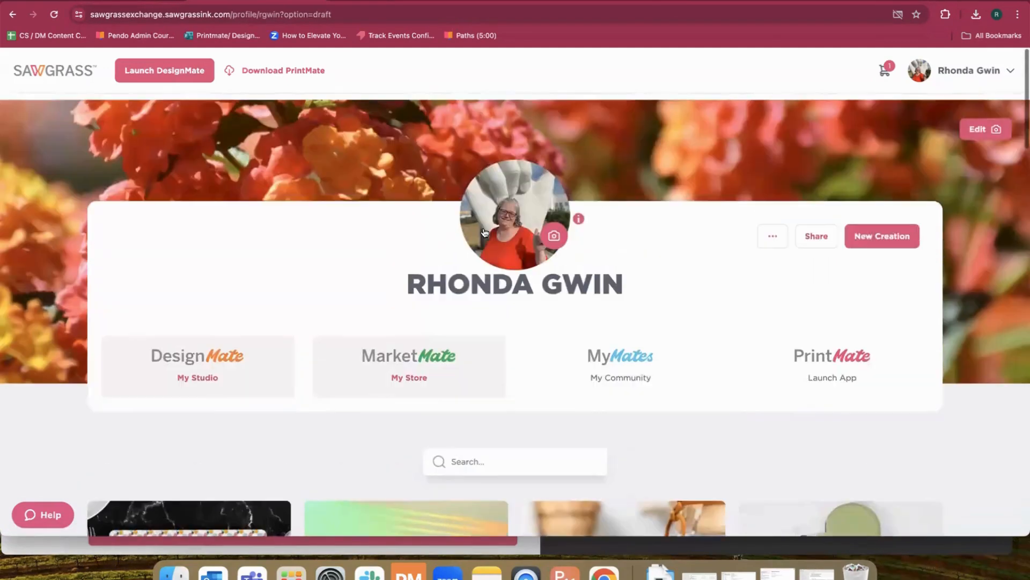